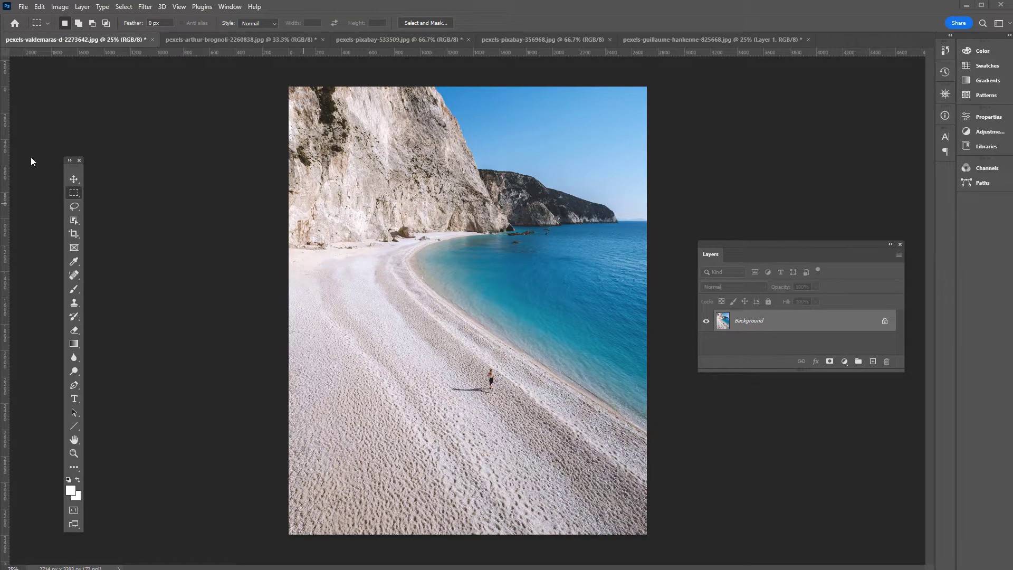
Close the Window menu and zoom to 100% on the woman walking along the shoreline.
click(230, 7)
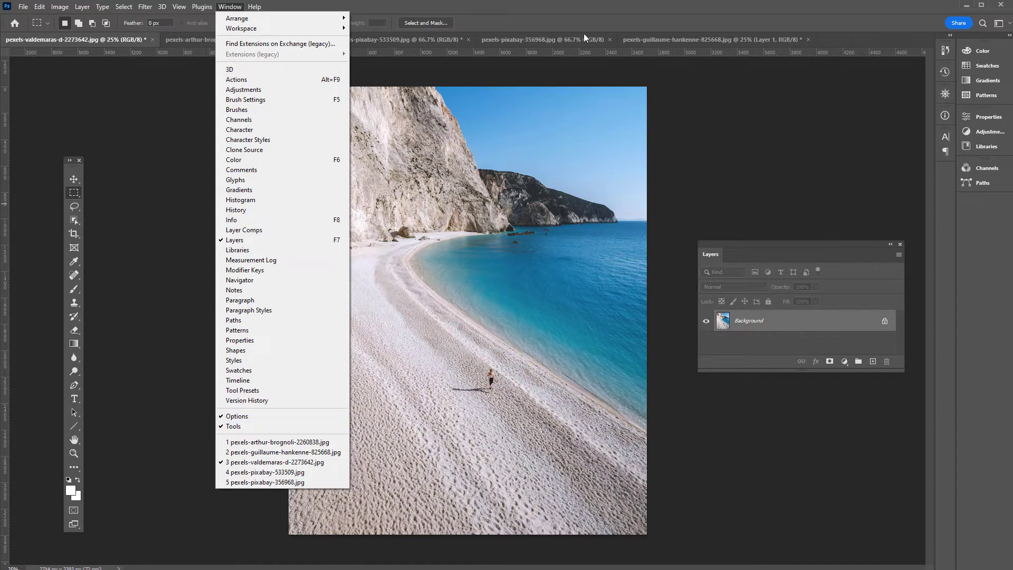
click(579, 82)
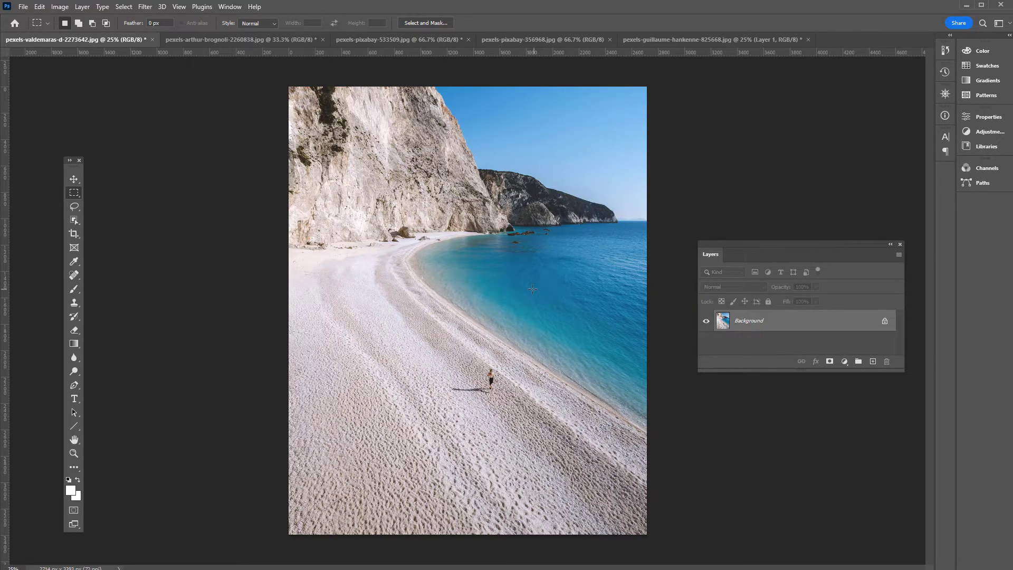
key(ctrl+plus)
key(ctrl+plus)
key(ctrl+plus)
key(ctrl+plus)
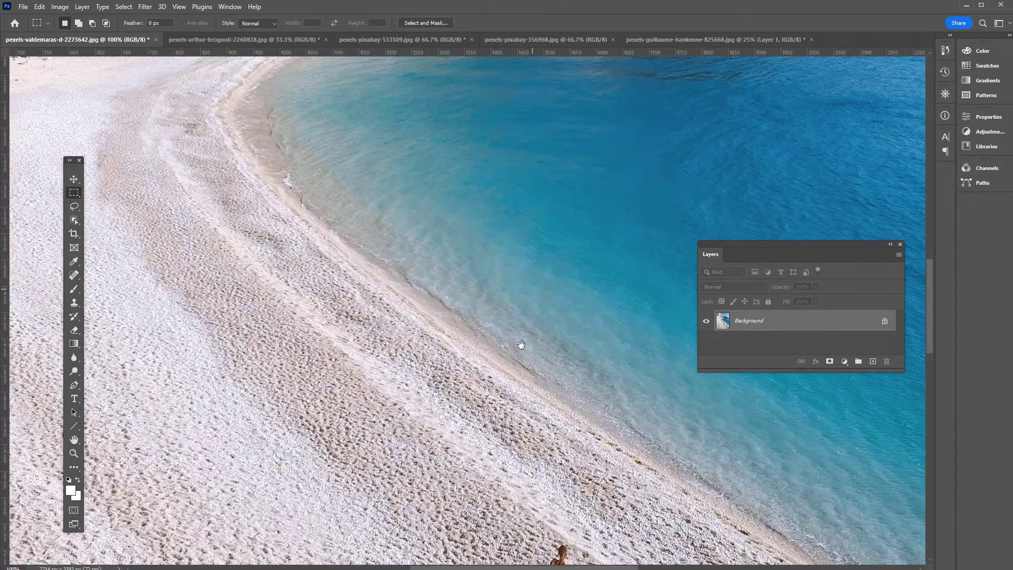
drag(521, 344, 423, 276)
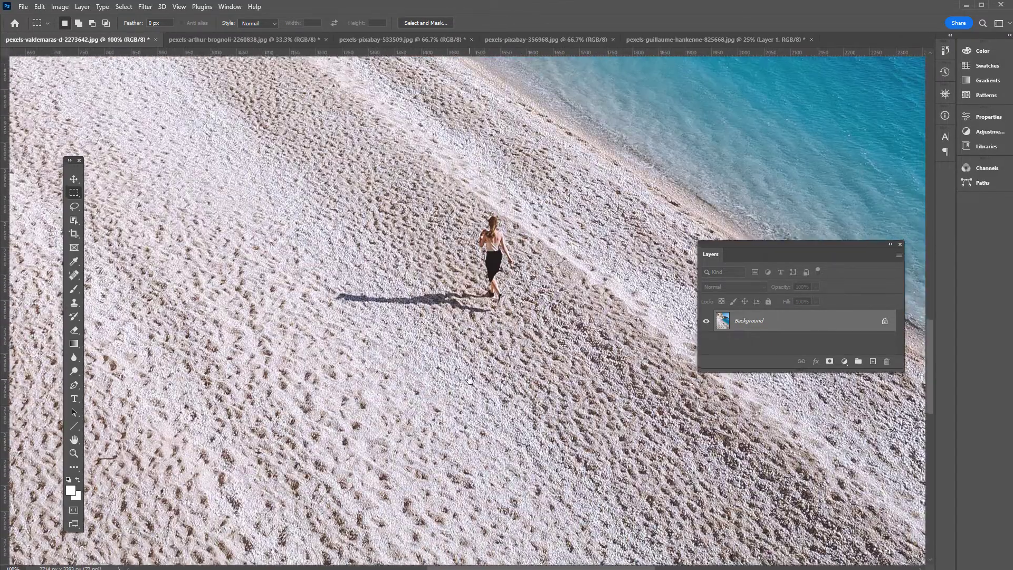
drag(470, 380, 501, 410)
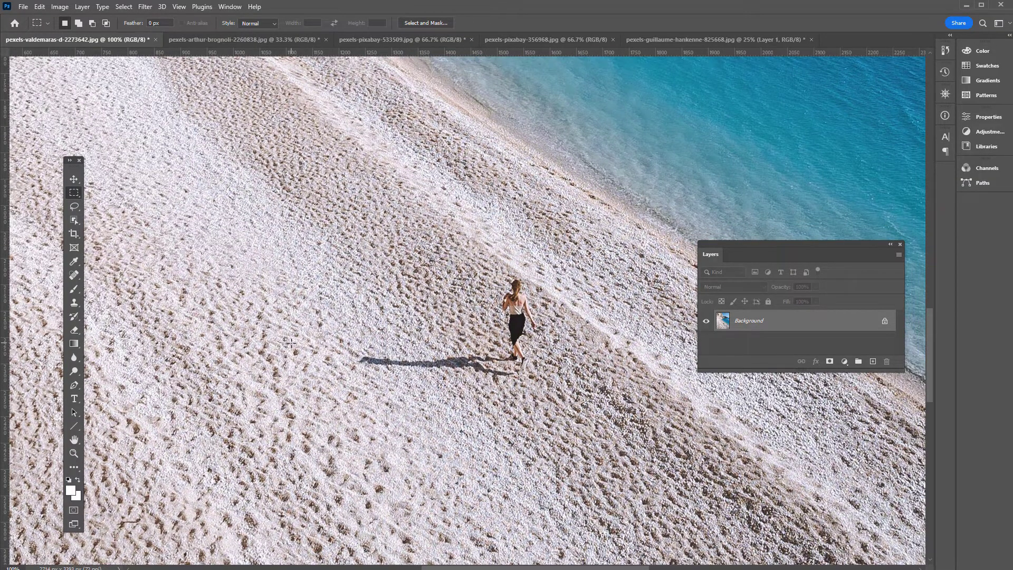
key(ctrl+minus)
key(ctrl+minus)
key(ctrl+minus)
key(ctrl+minus)
key(ctrl+minus)
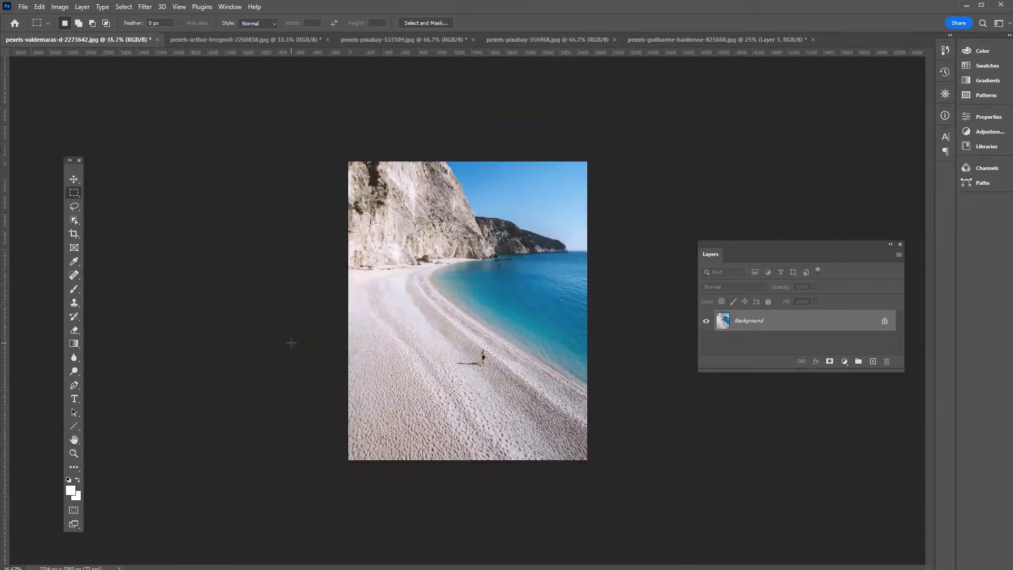
key(ctrl+plus)
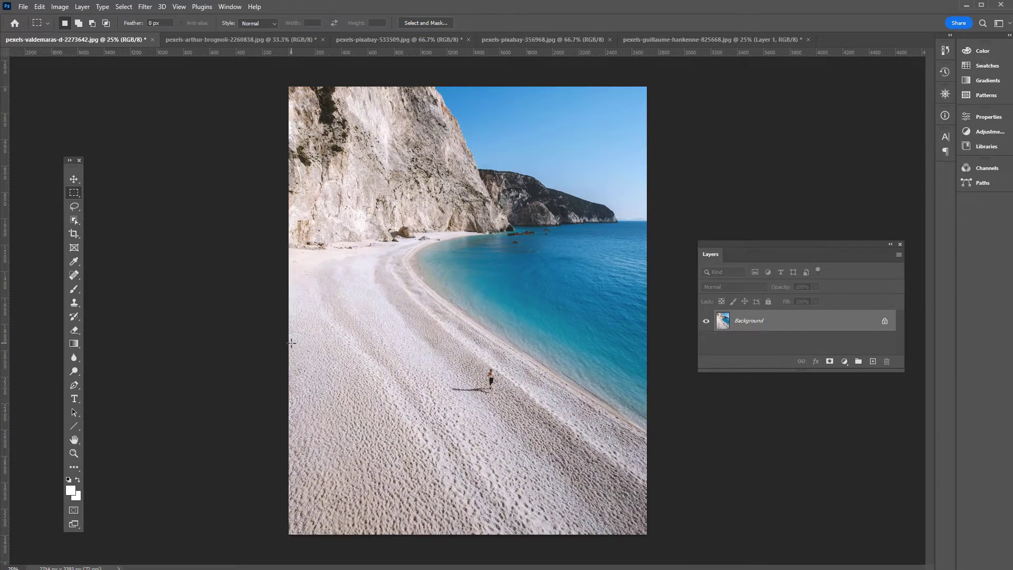
key(ctrl+plus)
key(ctrl+plus)
key(ctrl+plus)
key(ctrl+plus)
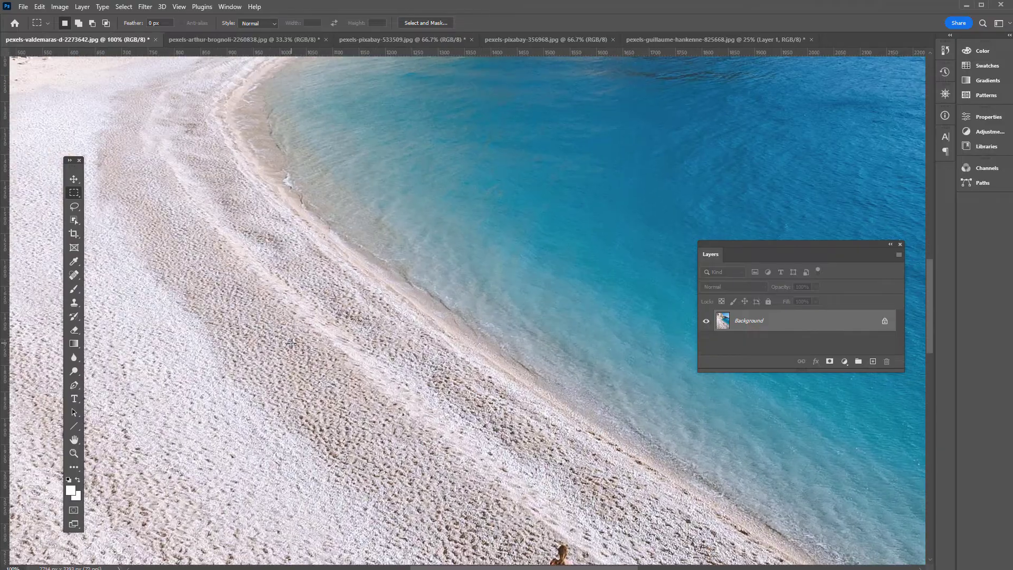
scroll(550, 352, down, 4)
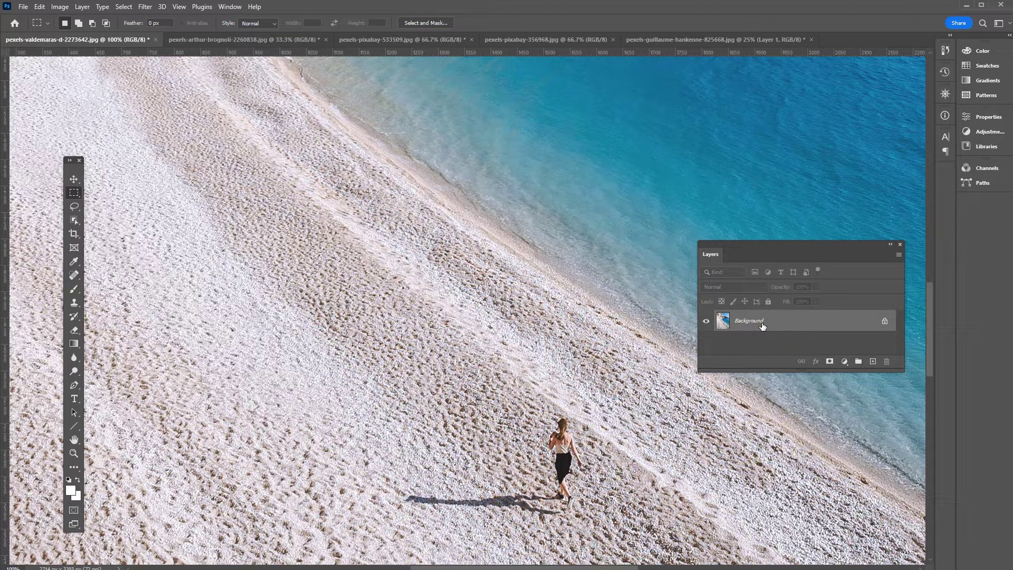
Duplicate the Background into Layer 1 and check both layers in the Layers panel.
key(ctrl+j)
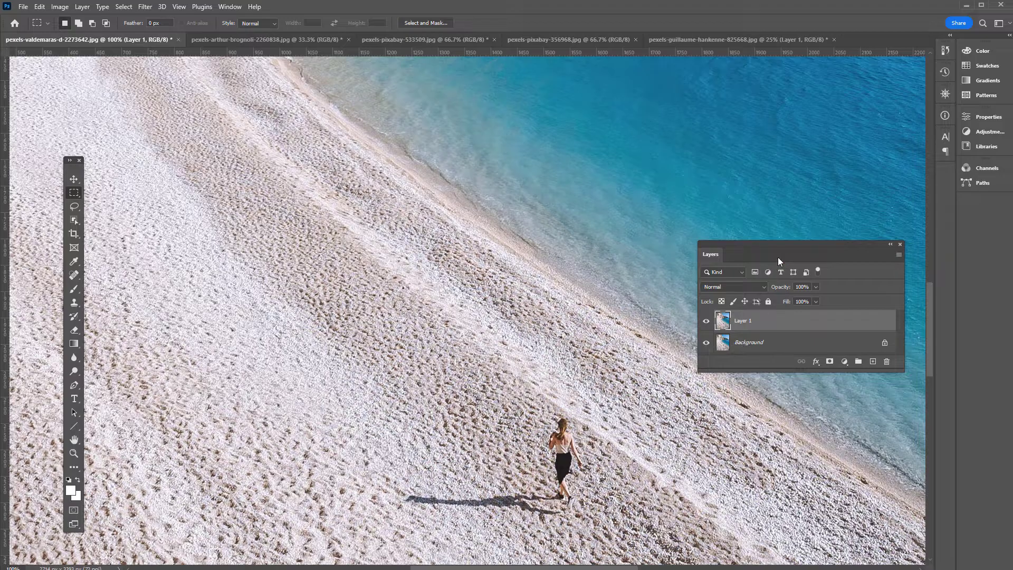
drag(792, 254, 793, 223)
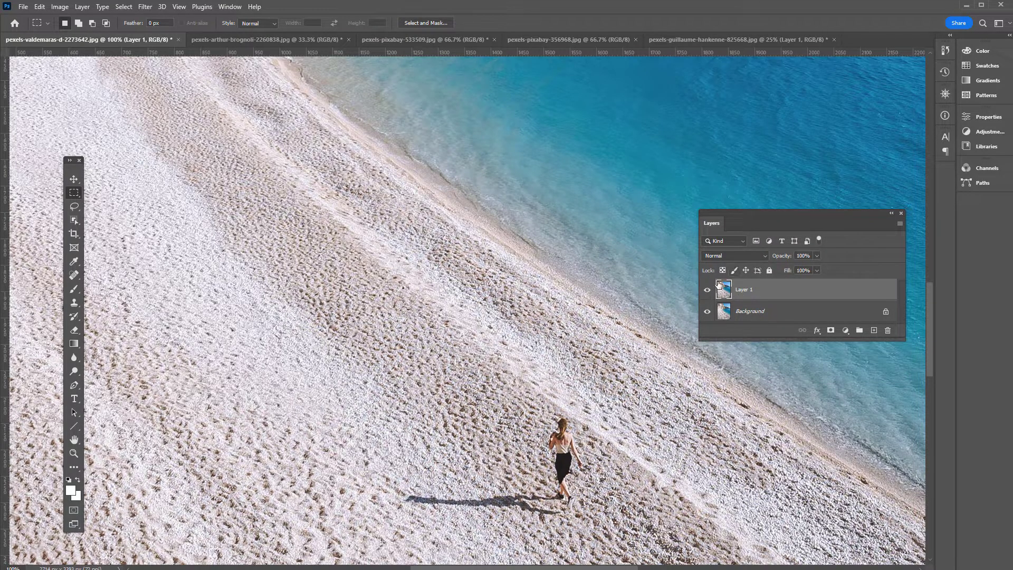
click(760, 314)
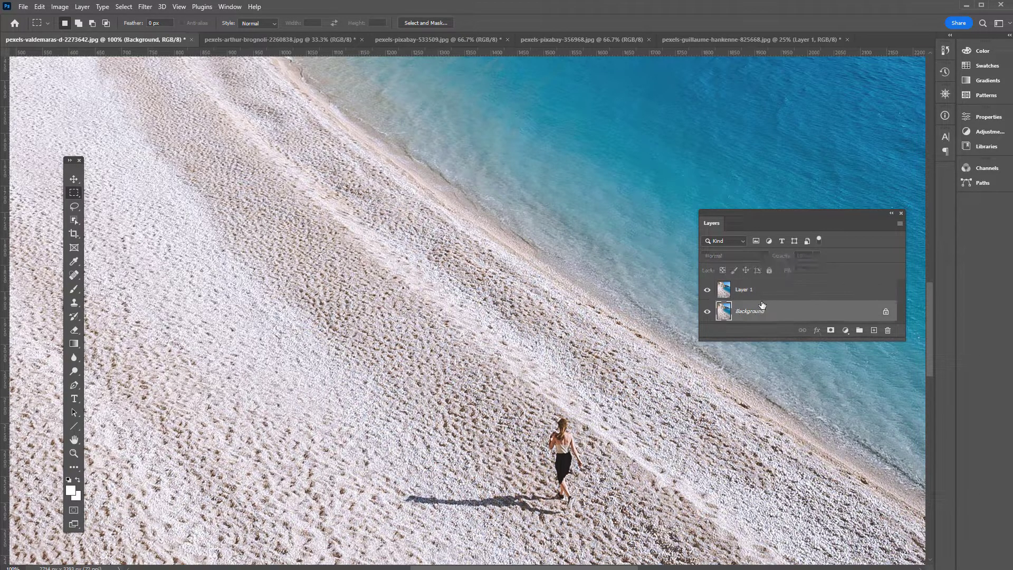
click(733, 299)
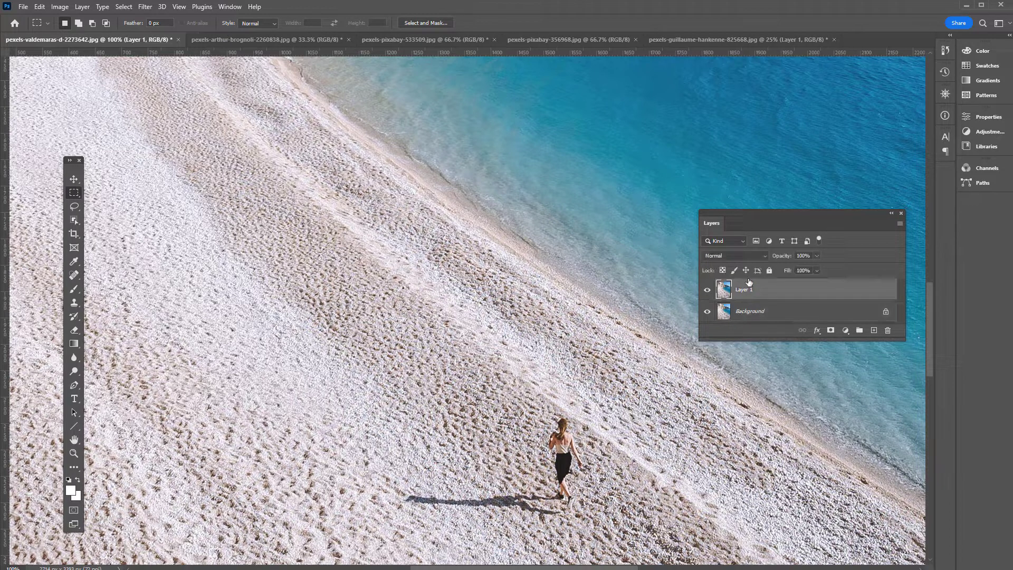
drag(758, 212, 750, 183)
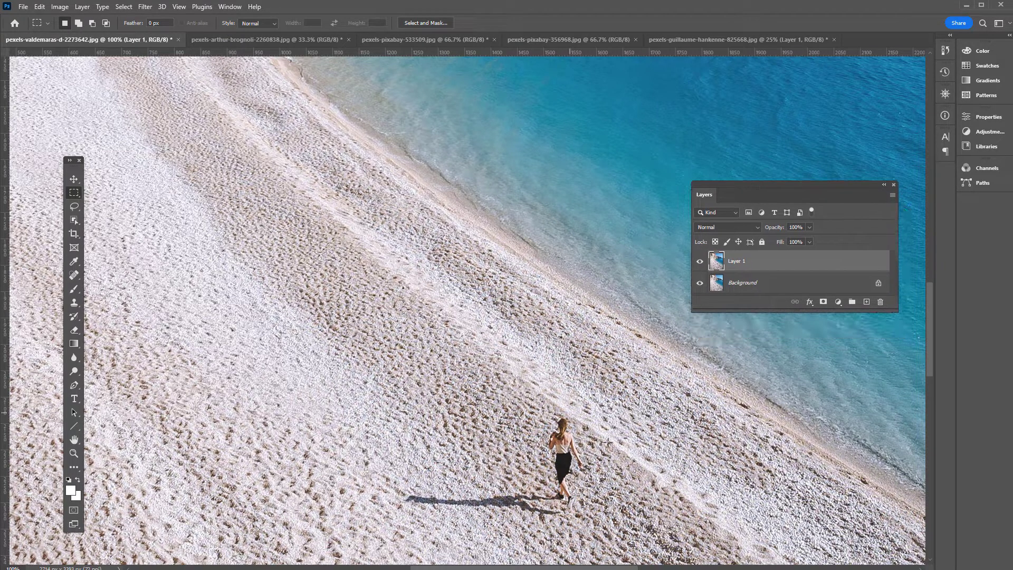
click(758, 283)
click(758, 262)
Move the Layers panel higher, then zoom out and back in on the woman.
drag(778, 185, 789, 182)
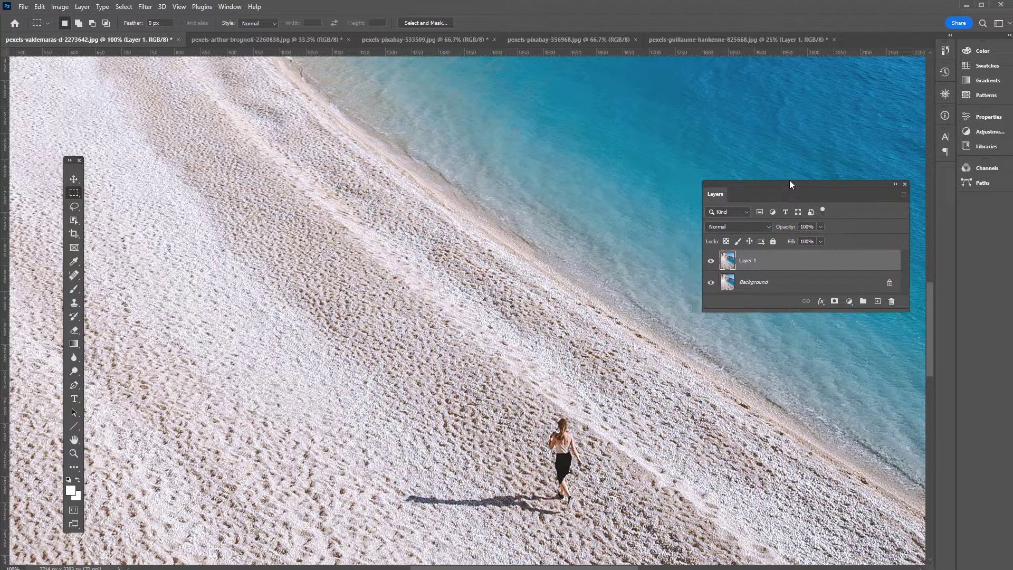
scroll(586, 472, down, 4)
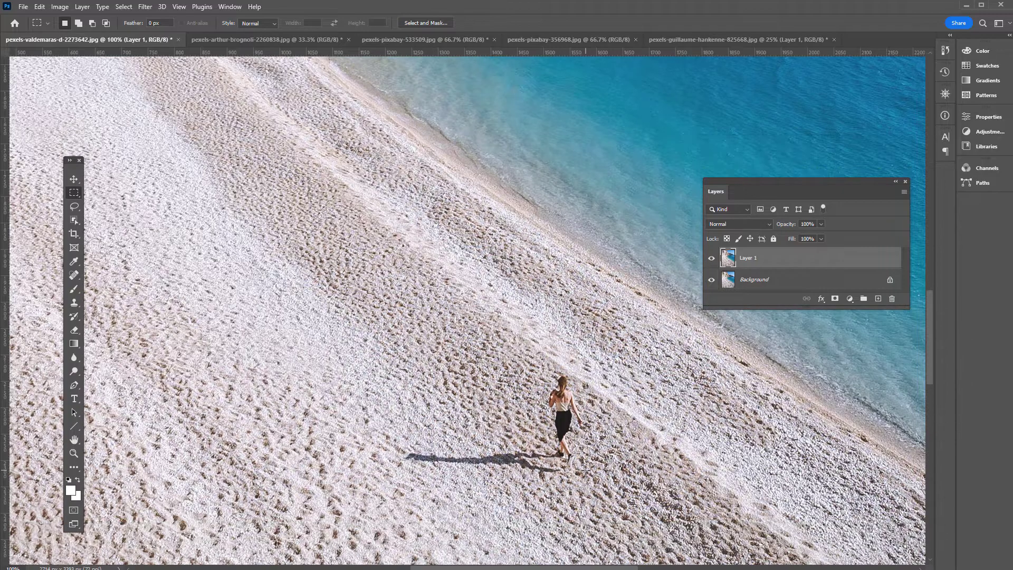
drag(733, 180, 742, 152)
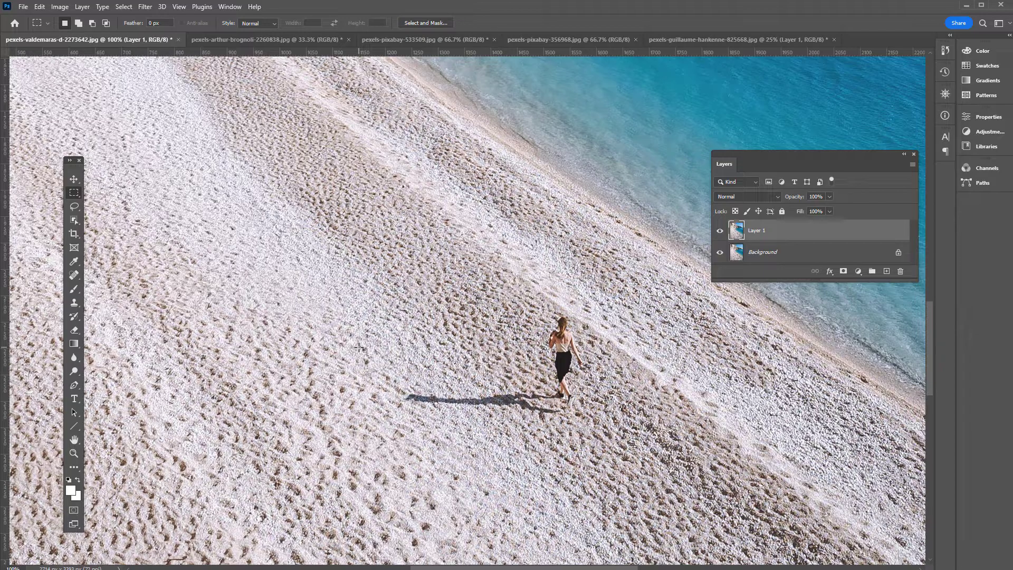
key(ctrl+minus)
key(ctrl+minus)
key(ctrl+minus)
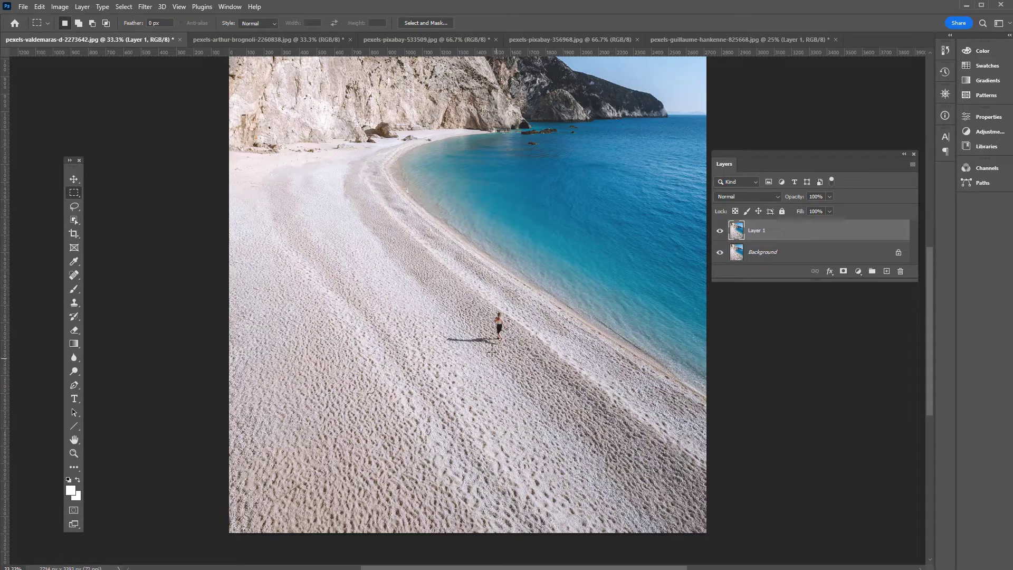
key(ctrl+plus)
key(ctrl+plus)
key(ctrl+plus)
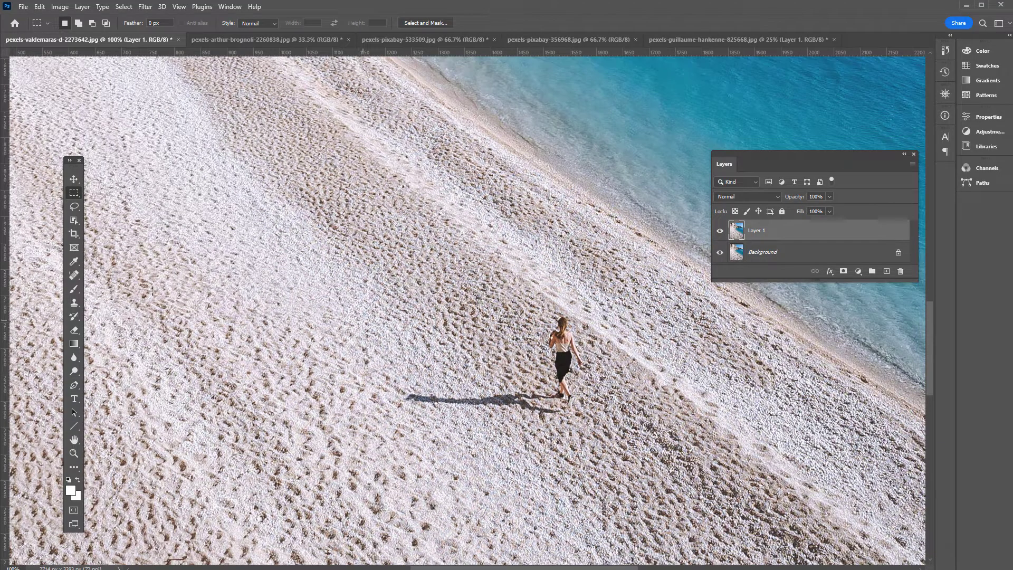
Draw a Lasso selection around the walking woman and her shadow on the sand.
click(72, 208)
right_click(72, 208)
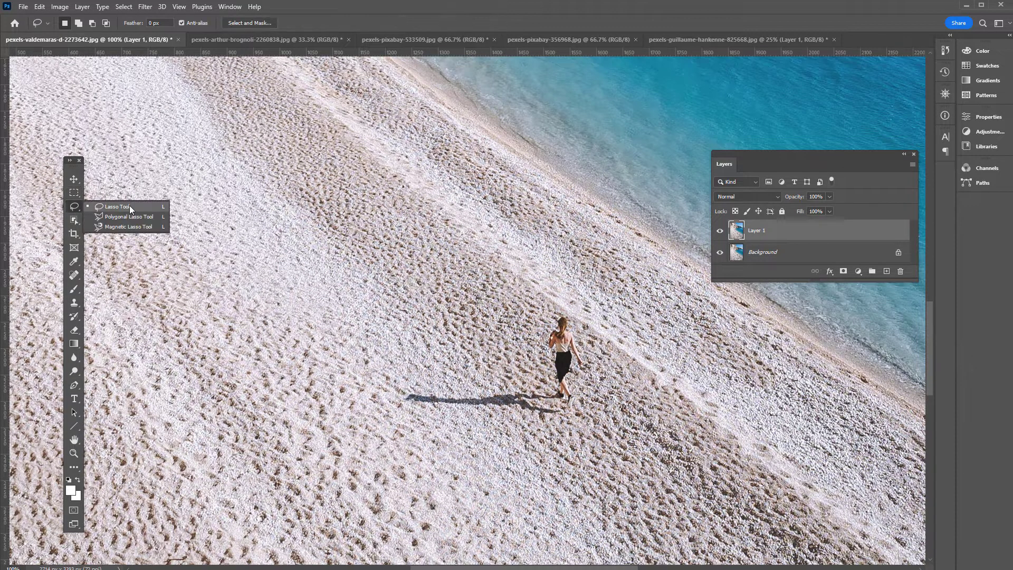
click(128, 207)
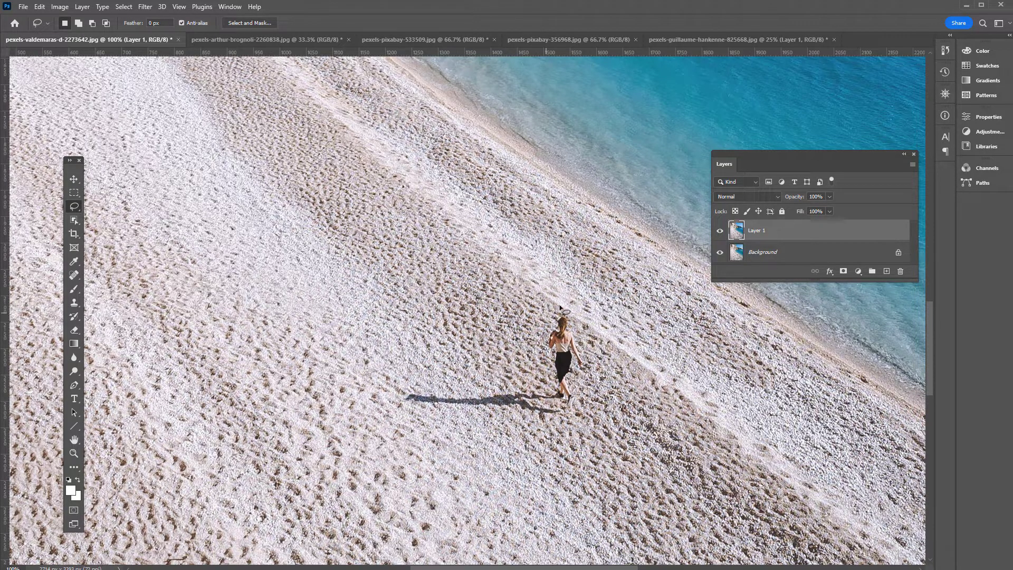
mouse_move(559, 305)
mouse_down()
mouse_move(527, 378)
mouse_move(431, 379)
mouse_move(407, 386)
mouse_move(398, 406)
mouse_move(433, 419)
mouse_move(568, 420)
mouse_move(589, 383)
mouse_move(587, 344)
mouse_move(569, 308)
mouse_up()
click(40, 7)
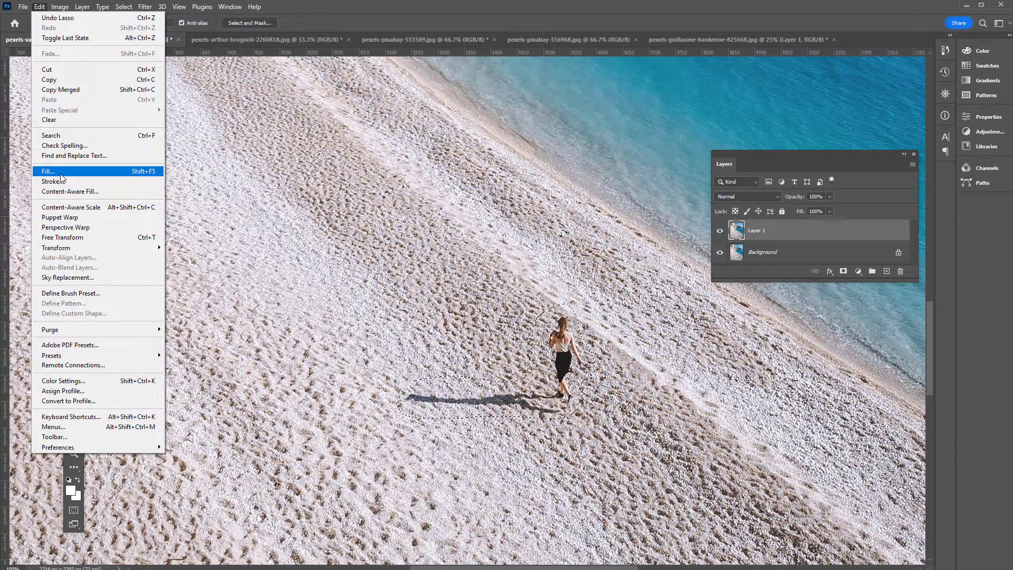
Apply Edit > Fill with Content-Aware contents to the lasso selection on Layer 1.
click(61, 176)
click(508, 136)
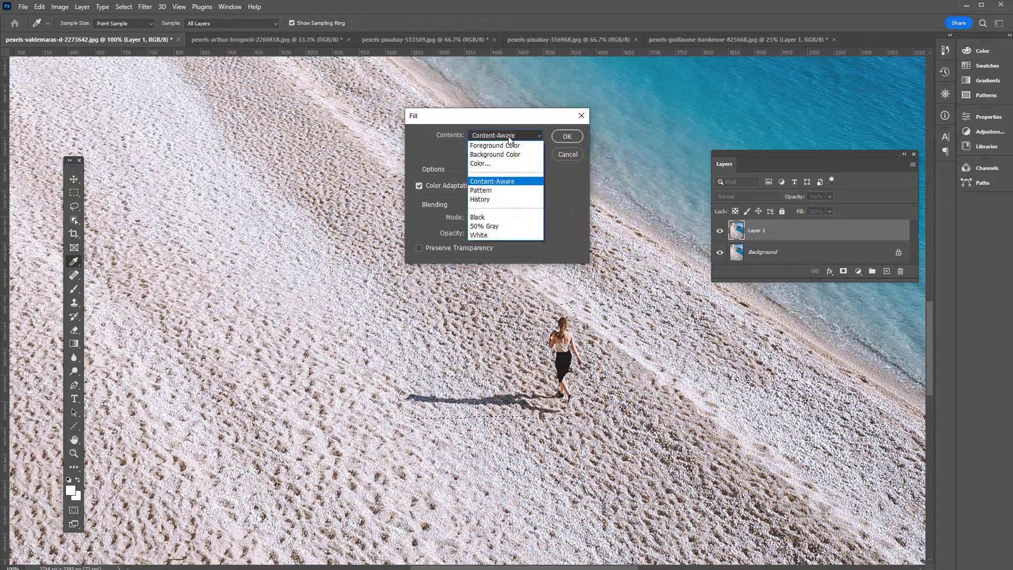
click(488, 181)
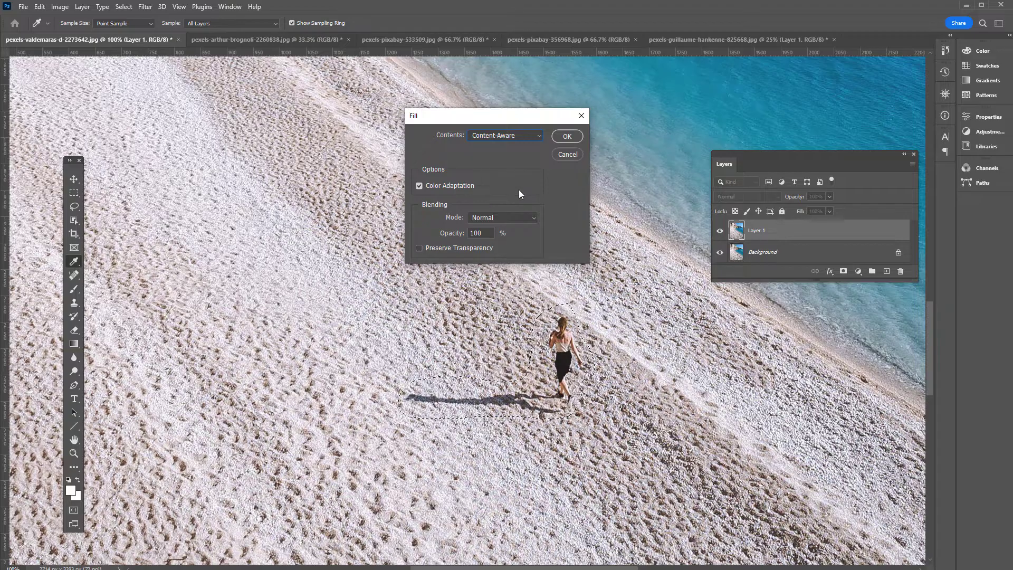
click(567, 136)
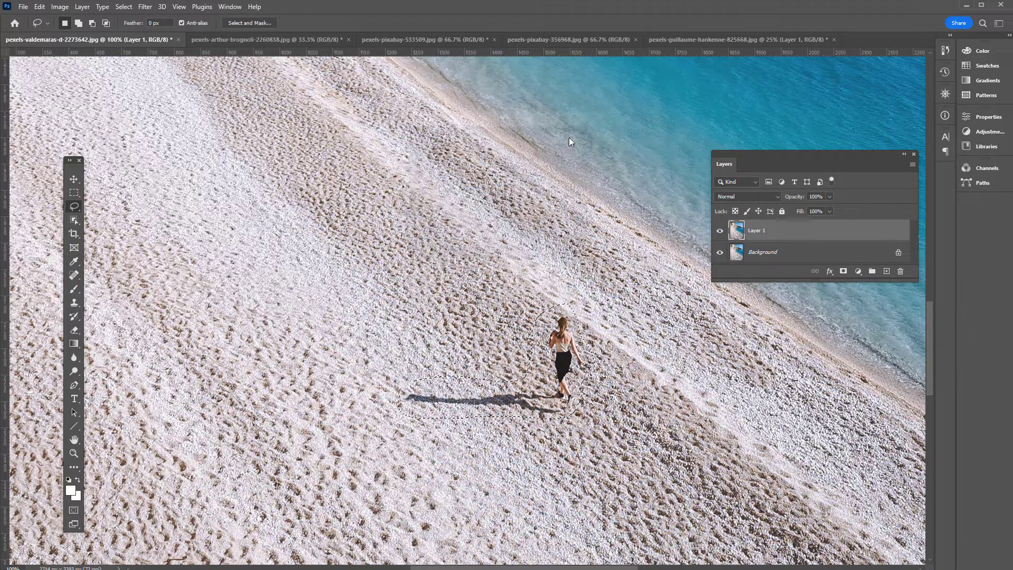
Deselect the filled area and toggle Layer 1's visibility to compare before and after.
click(74, 193)
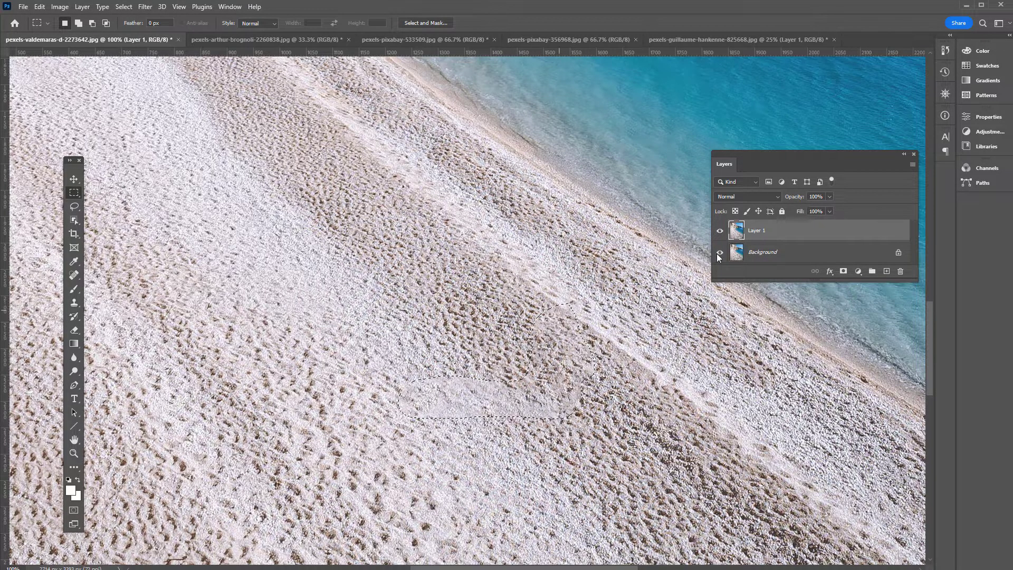
click(509, 294)
click(721, 232)
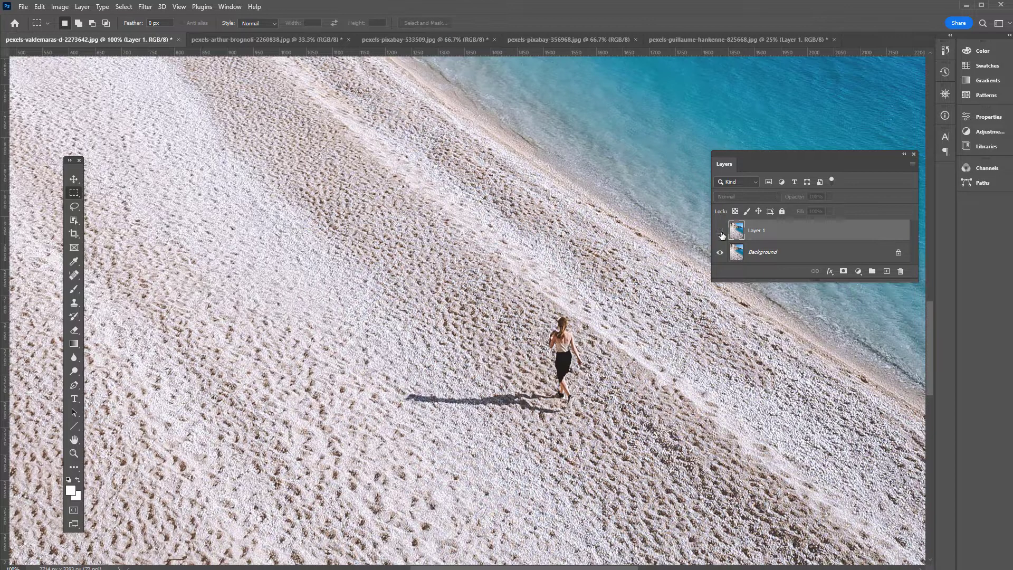
click(721, 233)
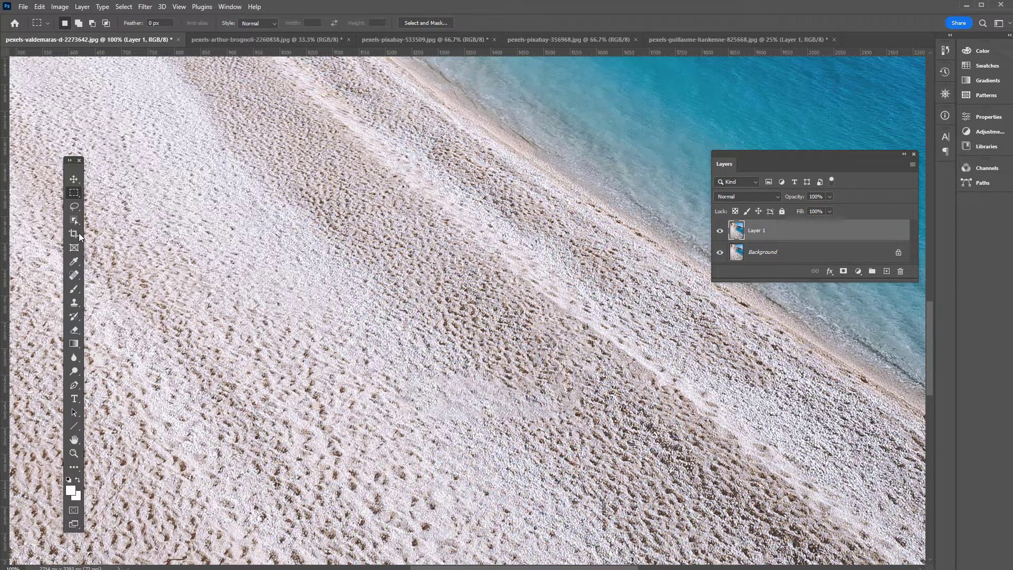
Resize the Spot Healing Brush and heal the small leftover marks in the sand.
click(74, 275)
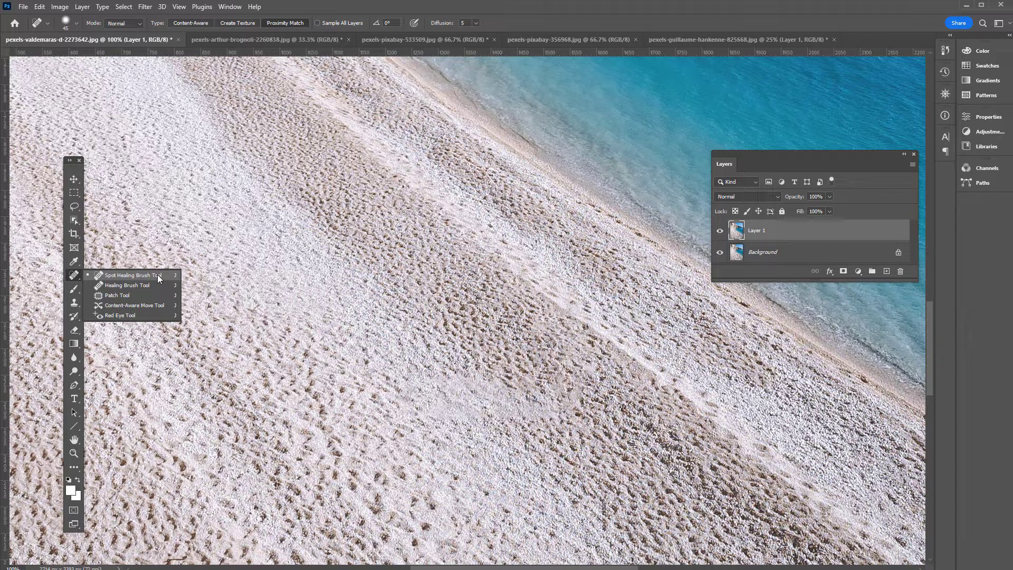
click(157, 274)
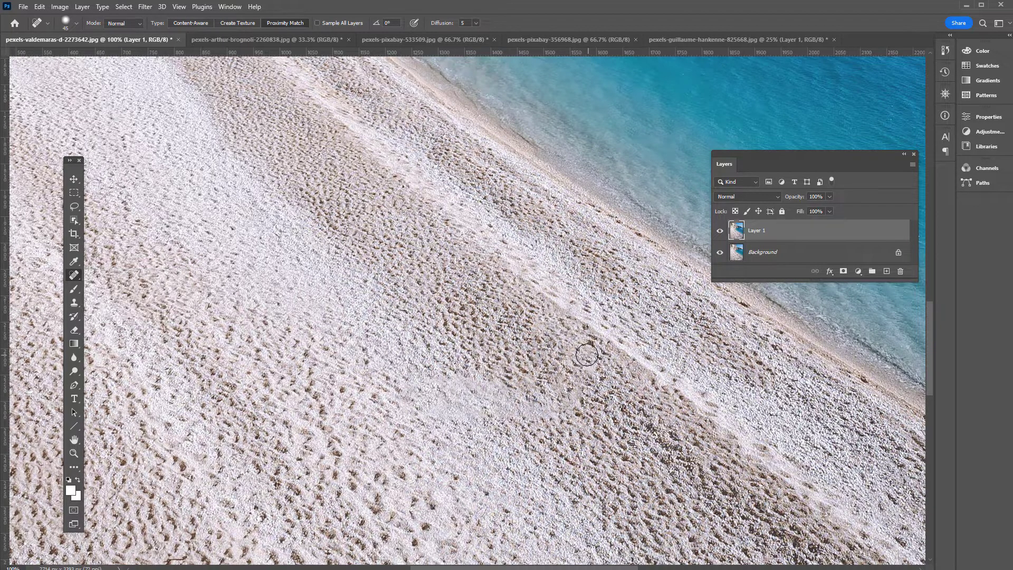
key(bracketright)
key(bracketright)
key(bracketright)
key(bracketleft)
key(bracketleft)
key(bracketleft)
click(541, 330)
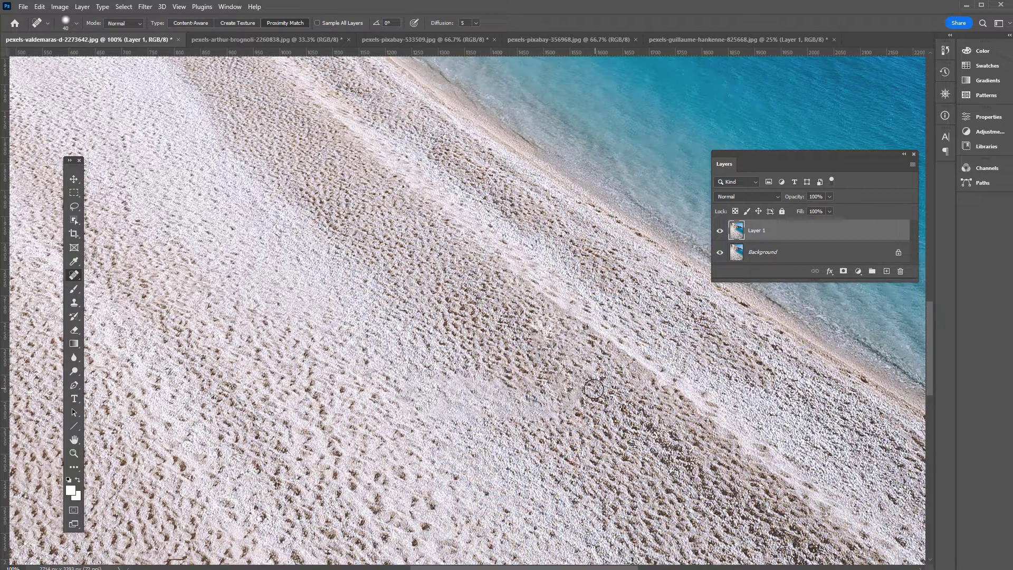
drag(566, 389, 558, 385)
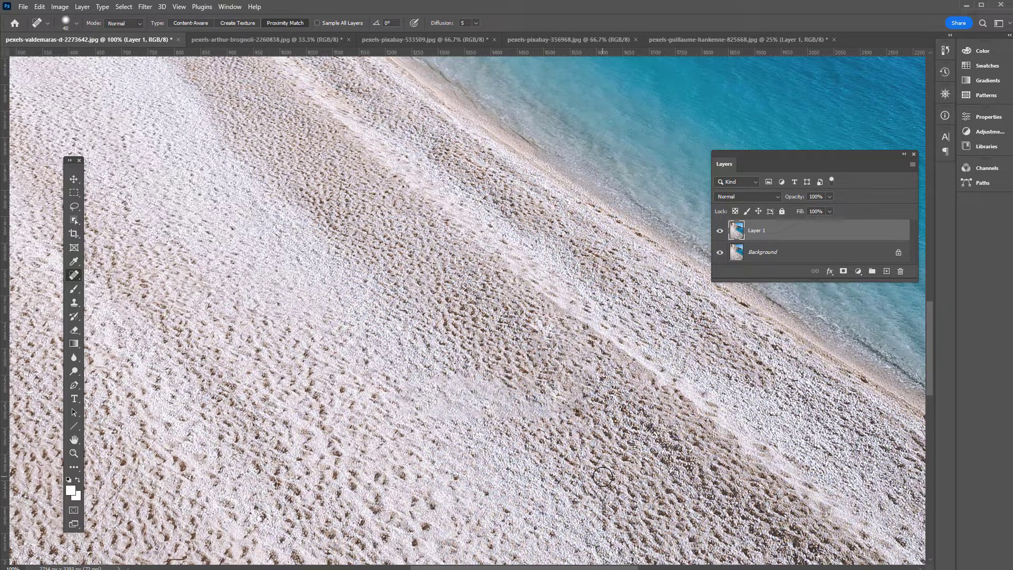
Clone Stamp nearby sand texture over the filled patch on Layer 1.
click(75, 306)
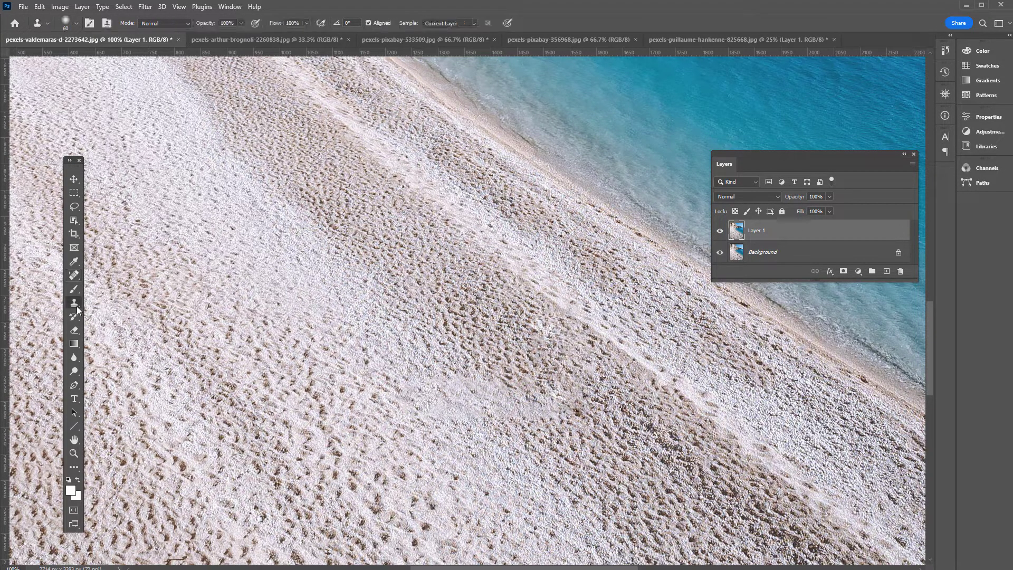
right_click(76, 309)
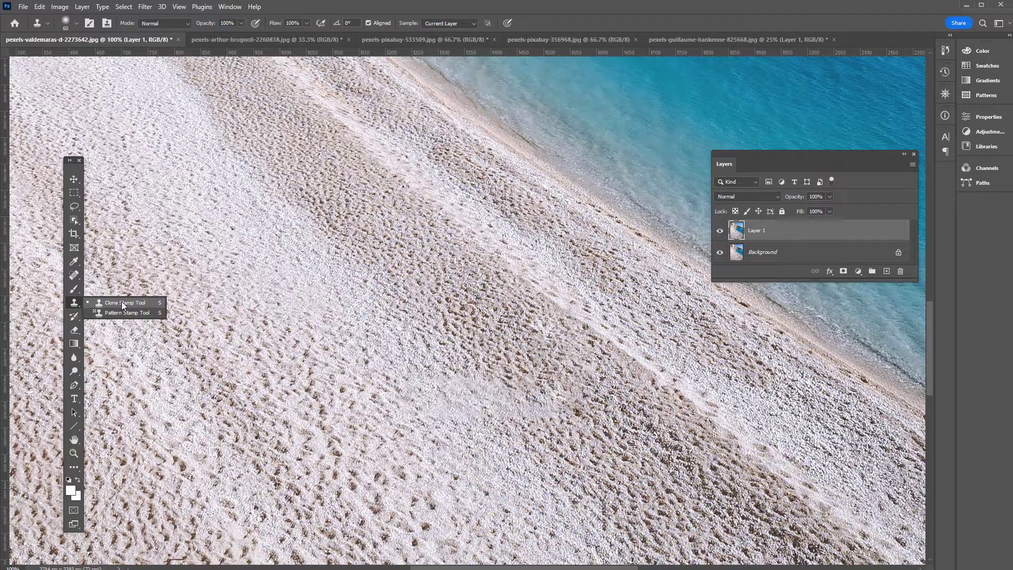
click(121, 302)
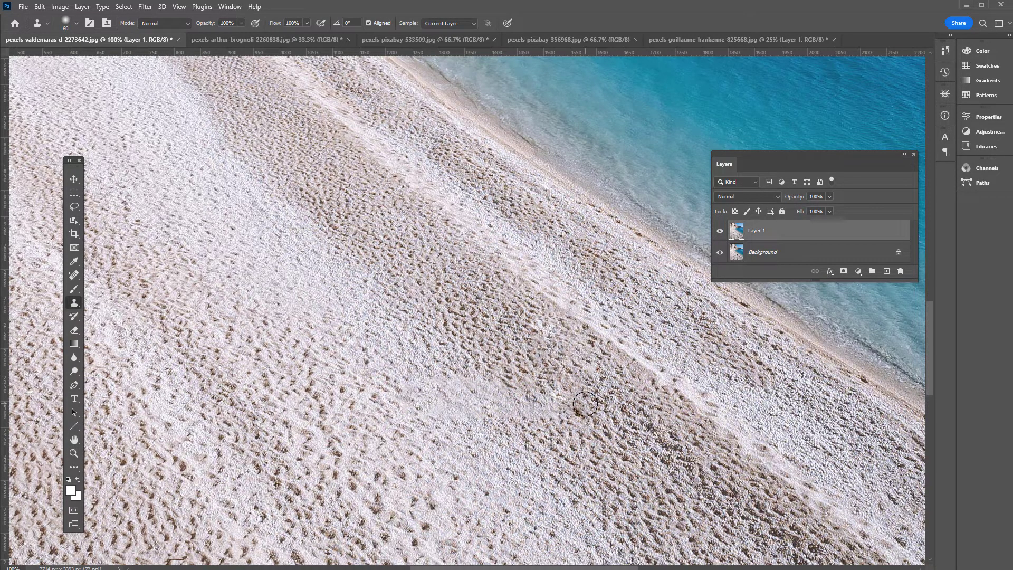
alt+click(613, 431)
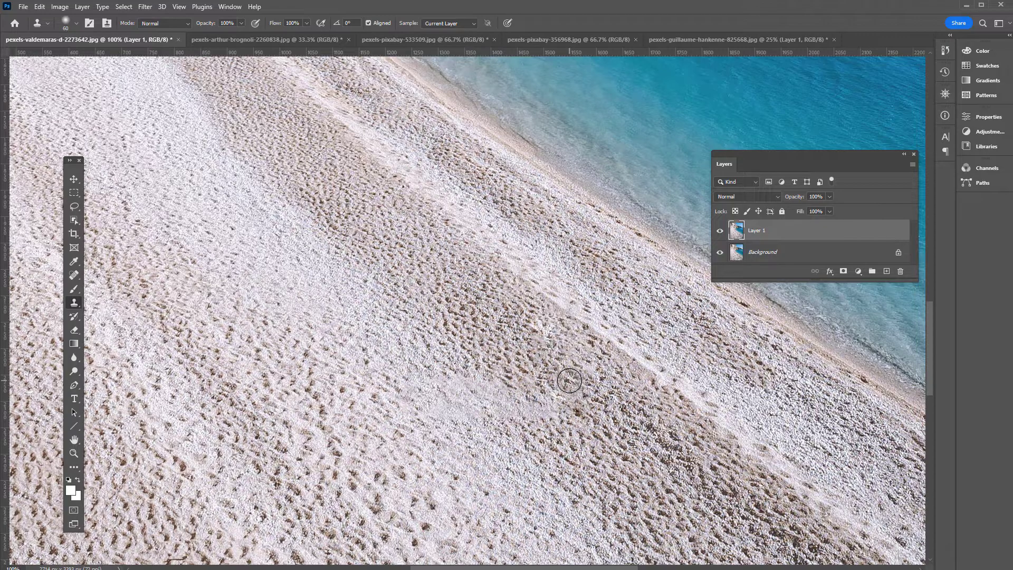
mouse_move(569, 380)
mouse_down()
mouse_move(563, 391)
mouse_move(572, 372)
mouse_move(570, 382)
mouse_up()
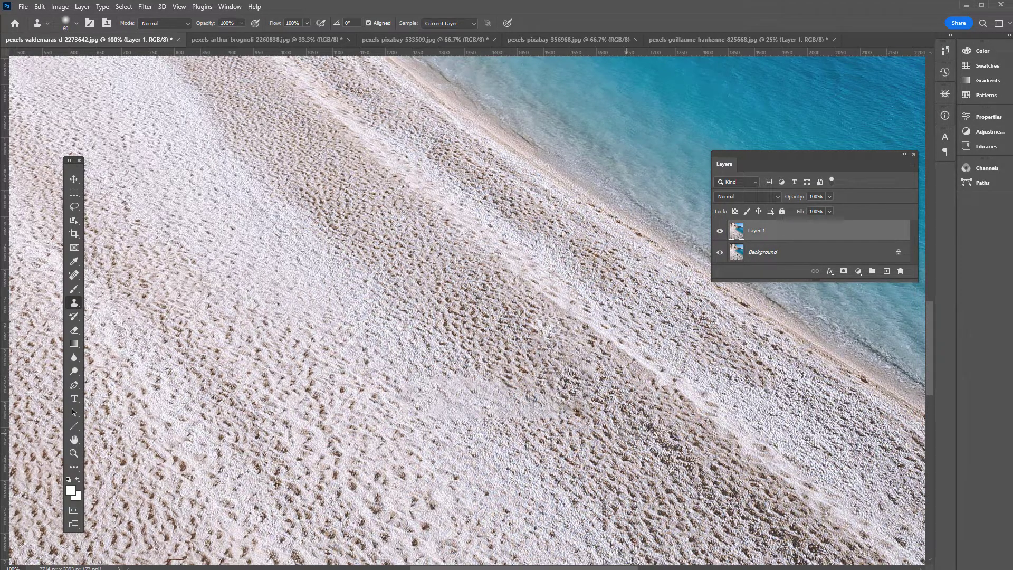
mouse_move(630, 432)
mouse_down()
mouse_move(639, 432)
mouse_move(635, 417)
mouse_up()
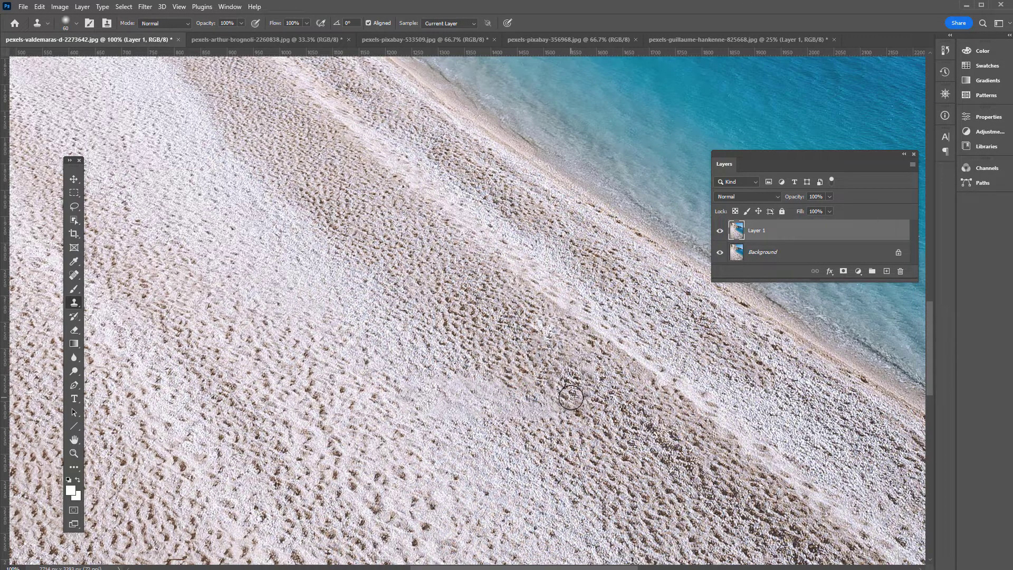
click(600, 438)
Zoom out, compare the beach with and without the woman, then switch to the hall photo.
scroll(600, 438, down, 6)
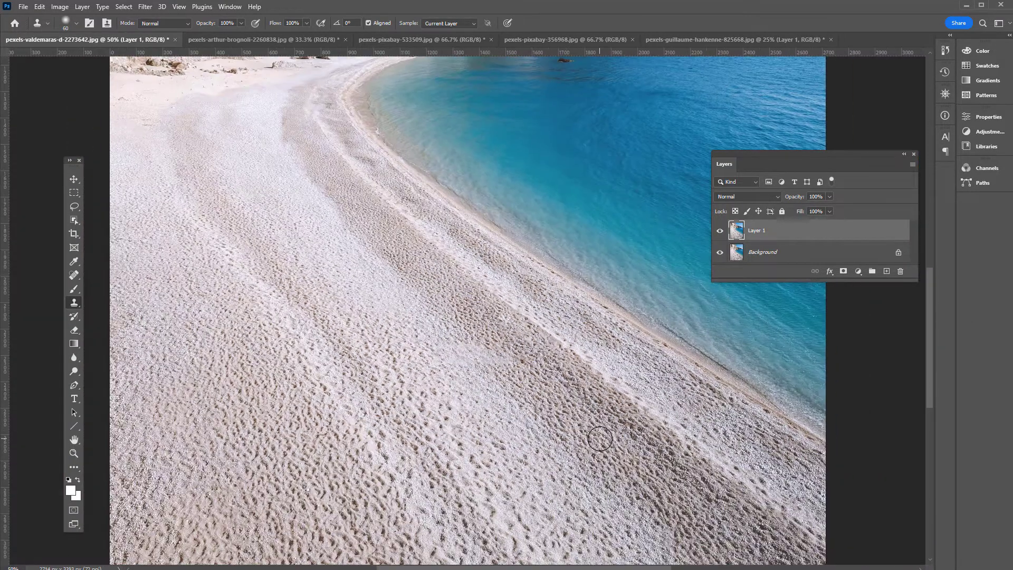
scroll(600, 438, down, 2)
scroll(600, 438, down, 2)
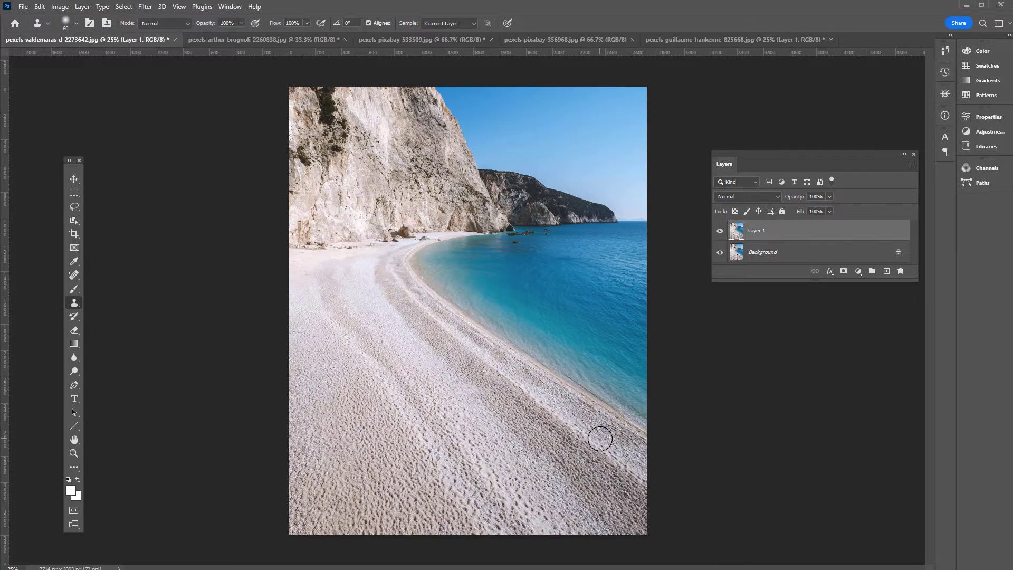
scroll(600, 438, up, 4)
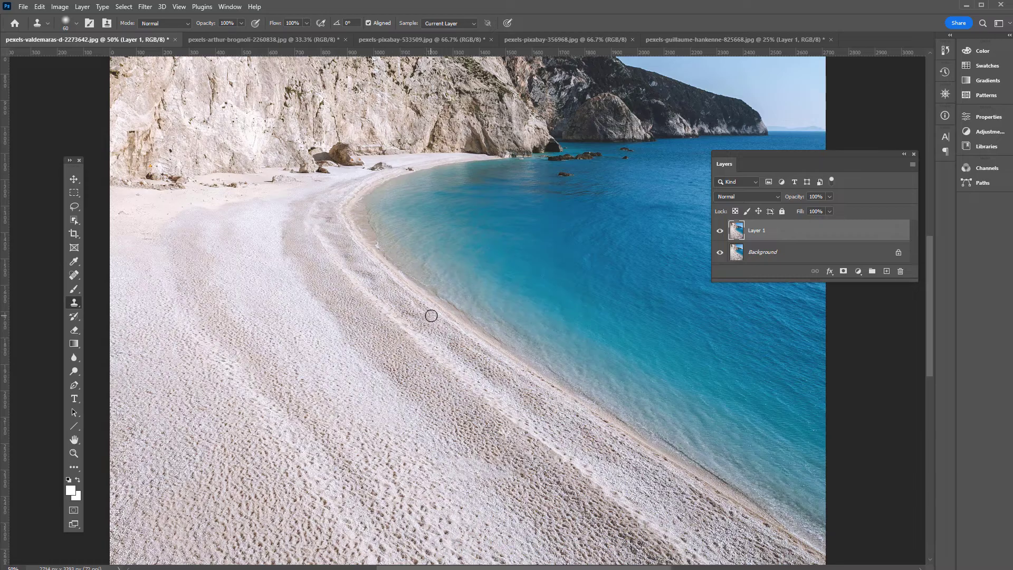
key(ctrl+minus)
key(ctrl+minus)
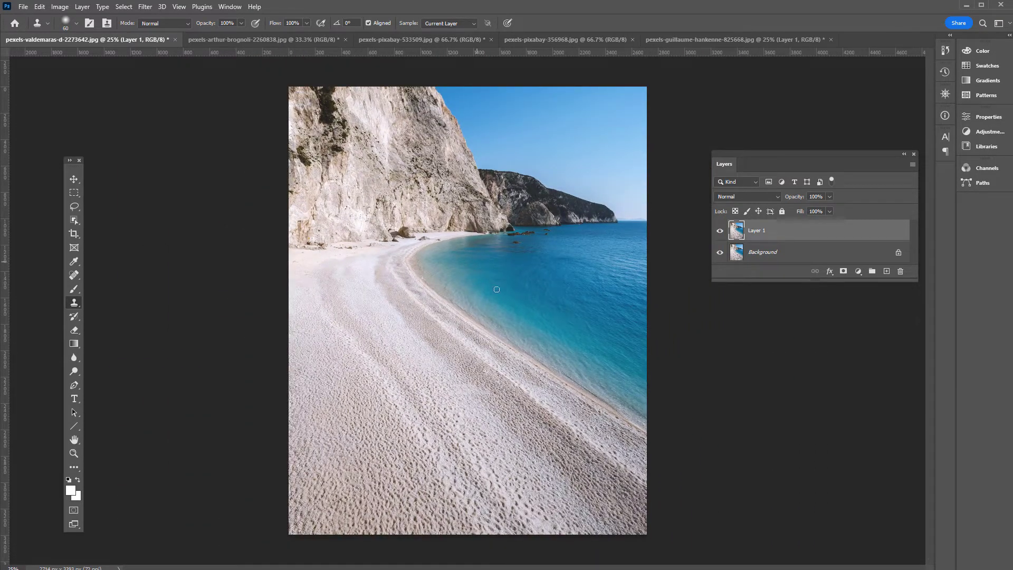
click(720, 233)
click(720, 232)
click(720, 233)
click(721, 233)
click(721, 233)
click(721, 233)
click(720, 232)
click(719, 233)
click(720, 233)
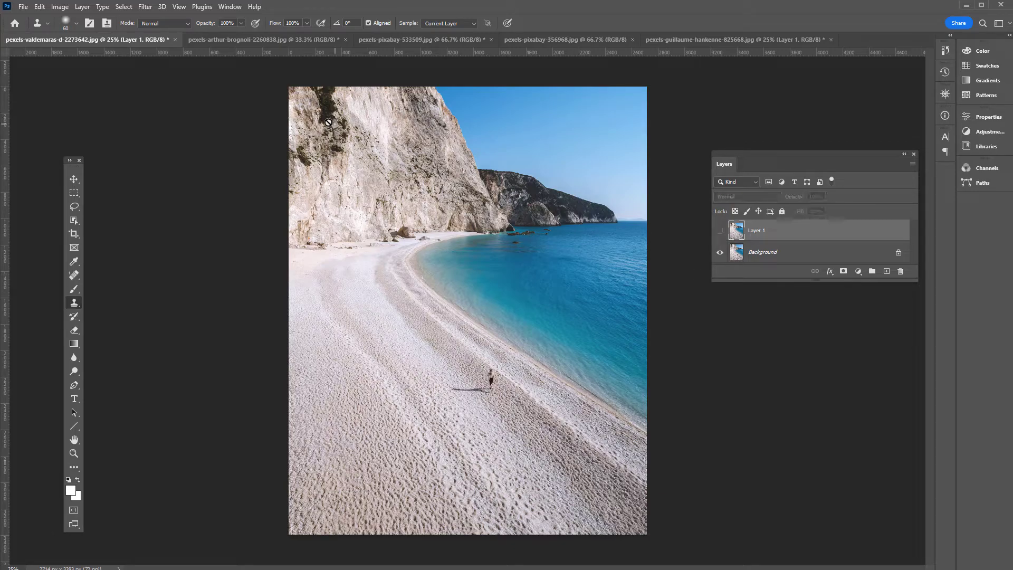
click(255, 37)
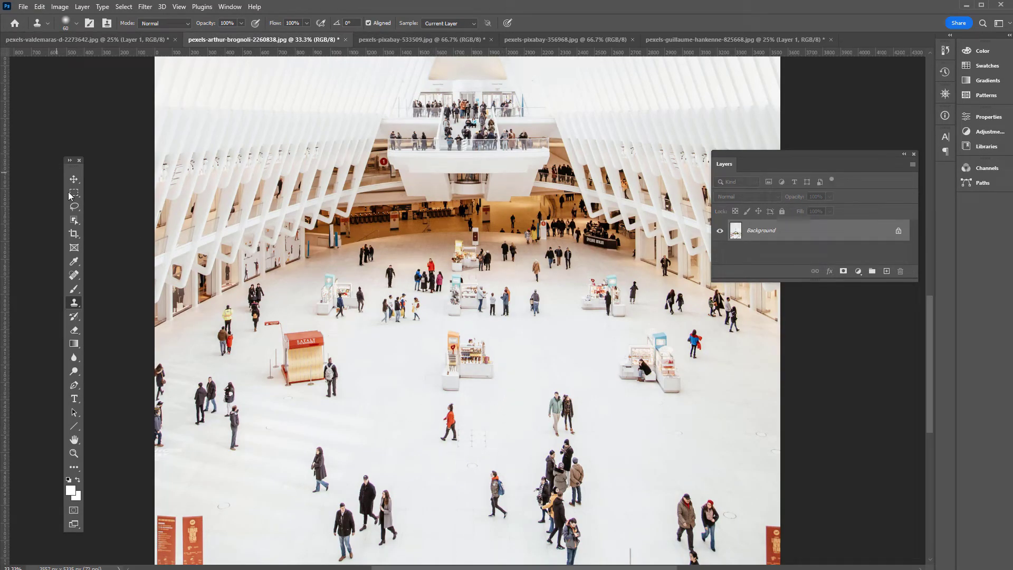
Duplicate the hall photo's Background onto a new Layer 1.
click(75, 194)
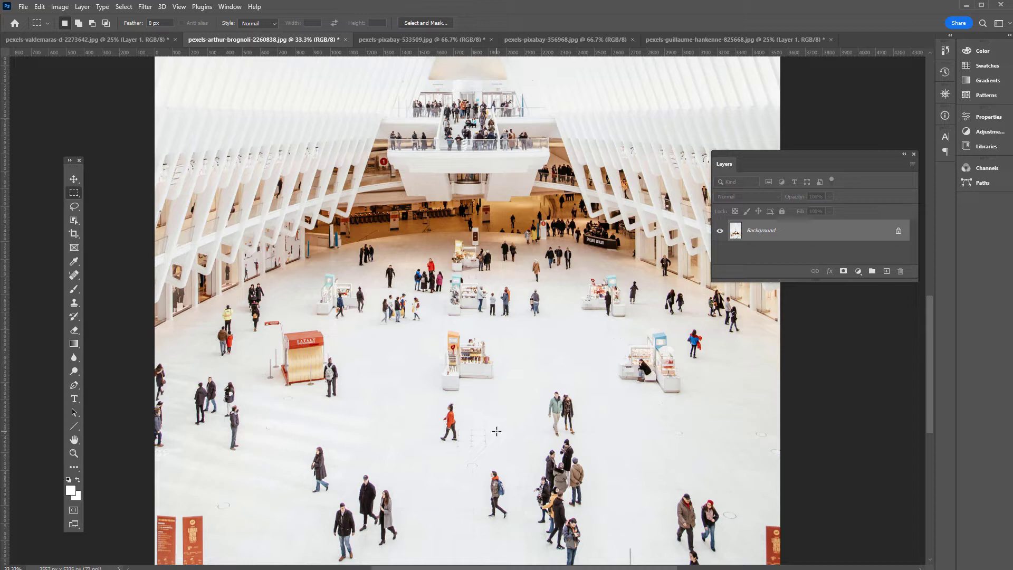
key(ctrl+j)
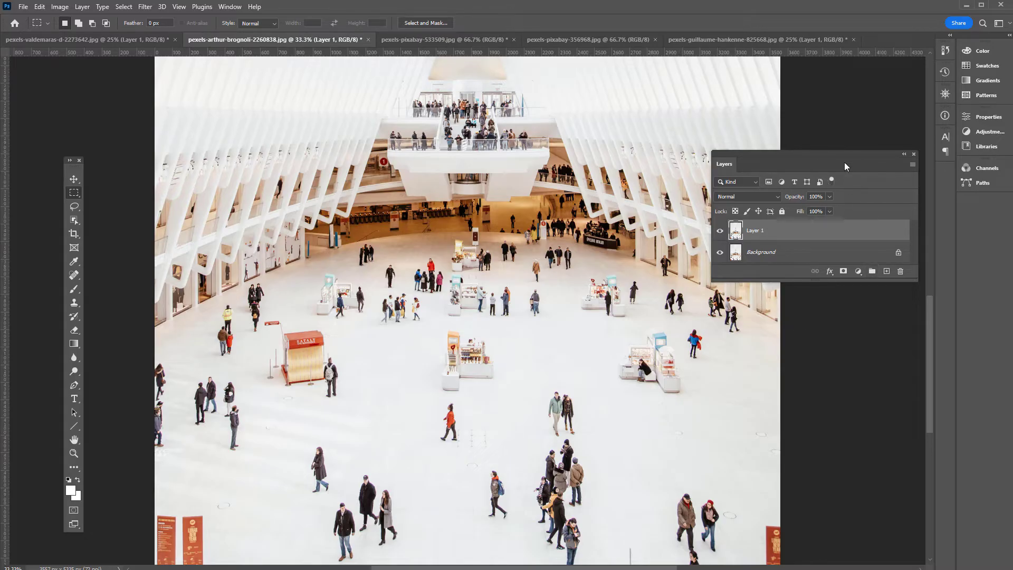
drag(811, 153, 907, 170)
scroll(366, 389, down, 1)
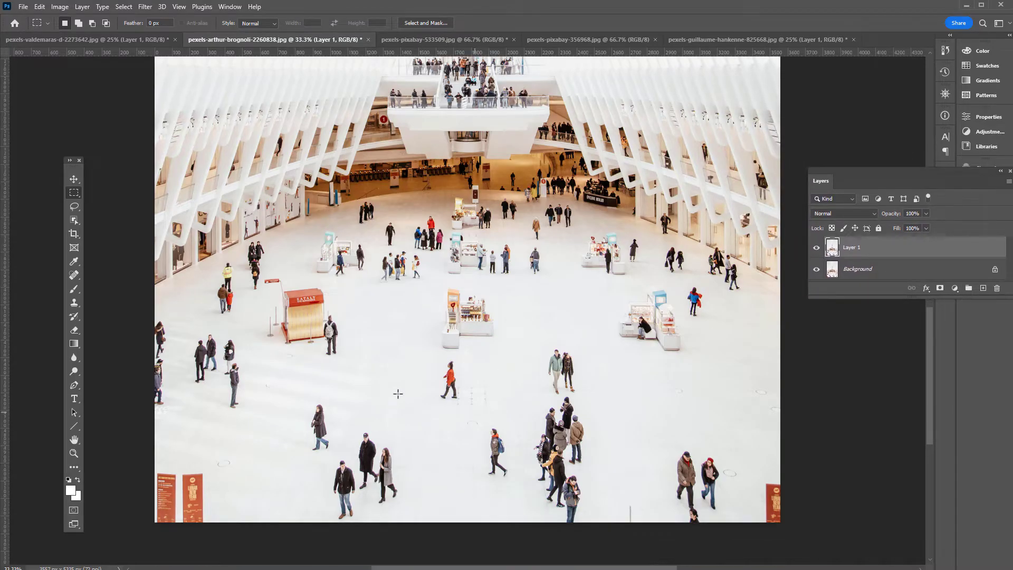
Lasso-select the orange-jacketed walker and, with Shift, the walker with the backpack below.
click(73, 207)
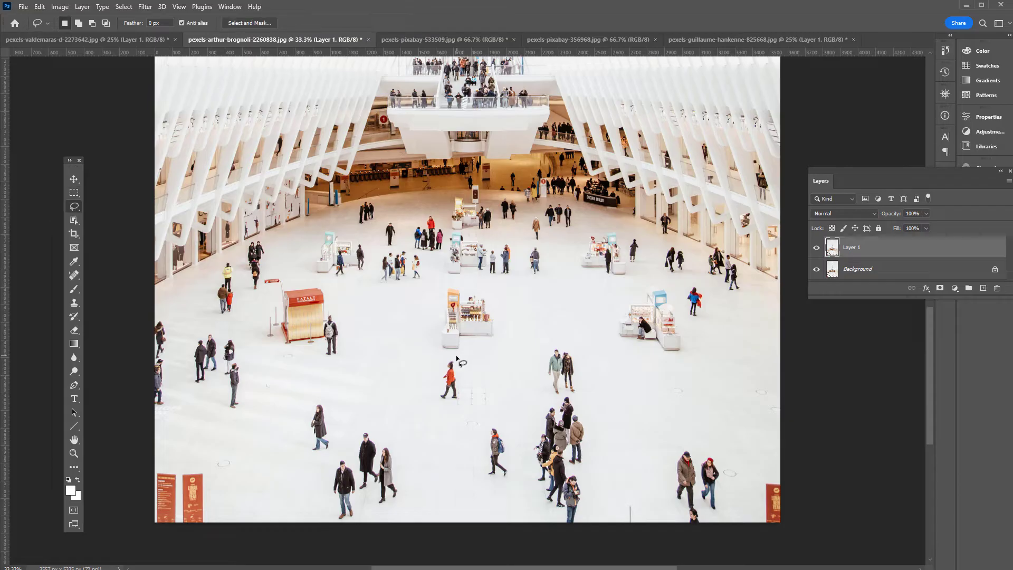
mouse_move(457, 358)
mouse_down()
mouse_move(446, 359)
mouse_move(436, 397)
mouse_move(451, 407)
mouse_move(472, 398)
mouse_move(457, 358)
mouse_up()
key(shift)
mouse_move(482, 436)
mouse_down()
mouse_move(489, 482)
mouse_move(509, 478)
mouse_move(520, 458)
mouse_move(511, 432)
mouse_move(490, 422)
mouse_move(485, 434)
mouse_up()
Content-Aware Fill the selection to erase both walkers, then deselect.
click(39, 9)
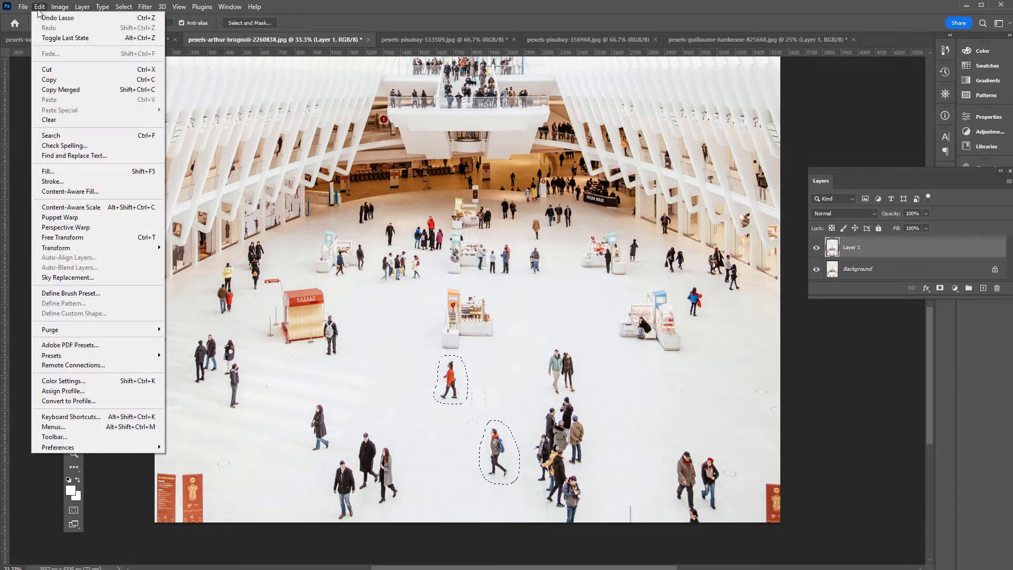
click(50, 171)
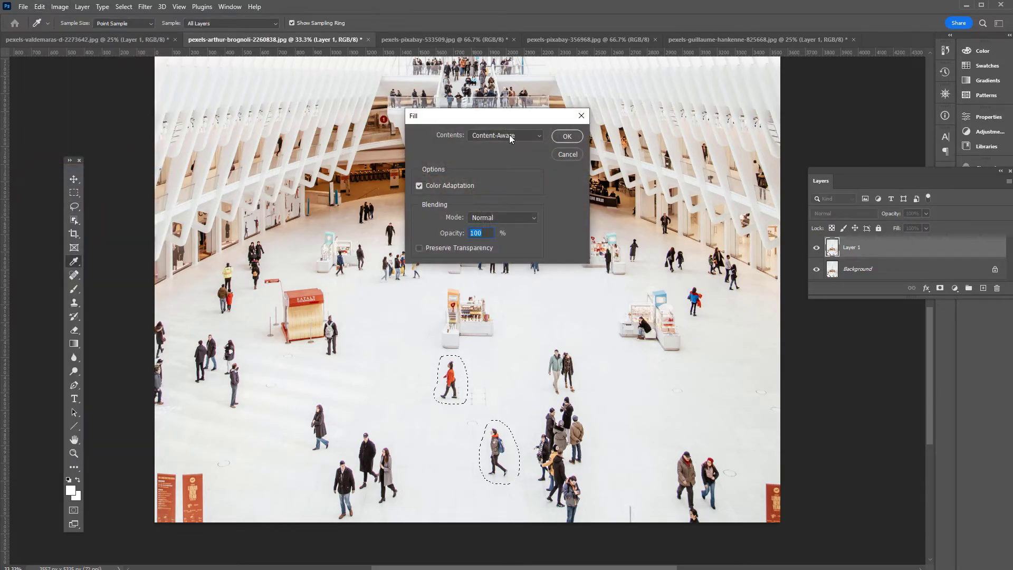
click(567, 137)
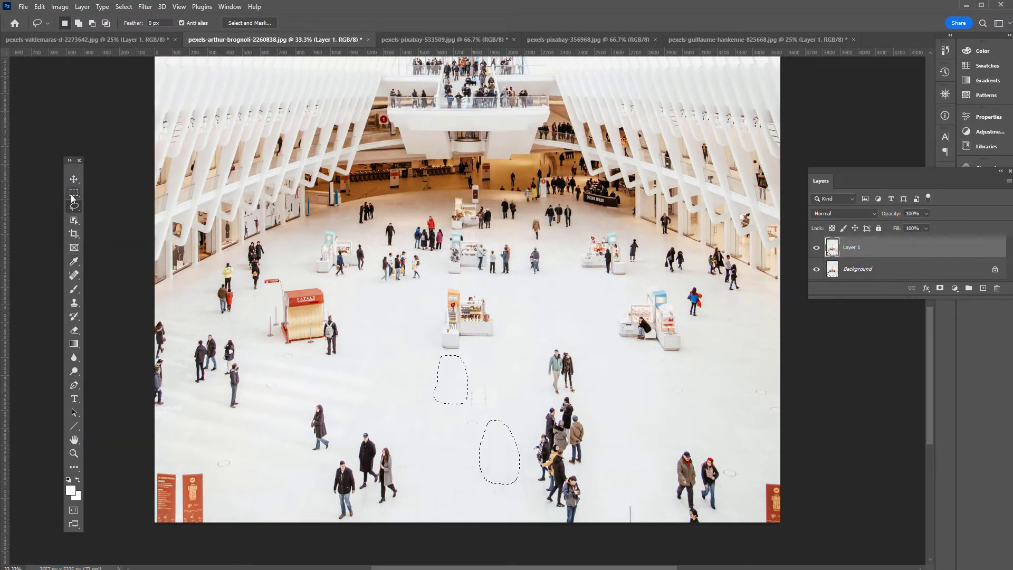
click(73, 194)
click(504, 366)
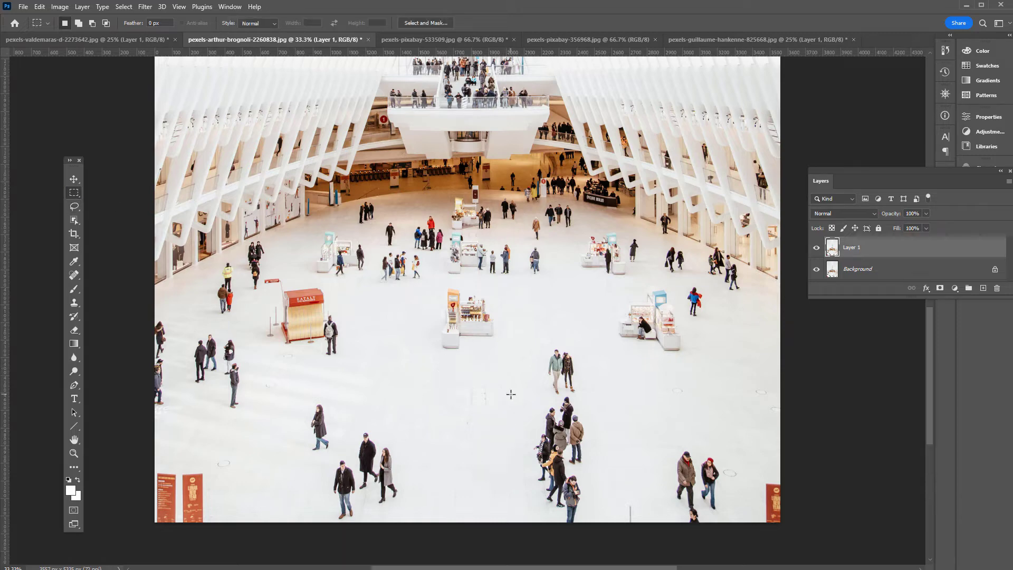
Zoom in on the cleaned floor and toggle Layer 1 to compare with the original walkers.
key(ctrl+plus)
key(ctrl+plus)
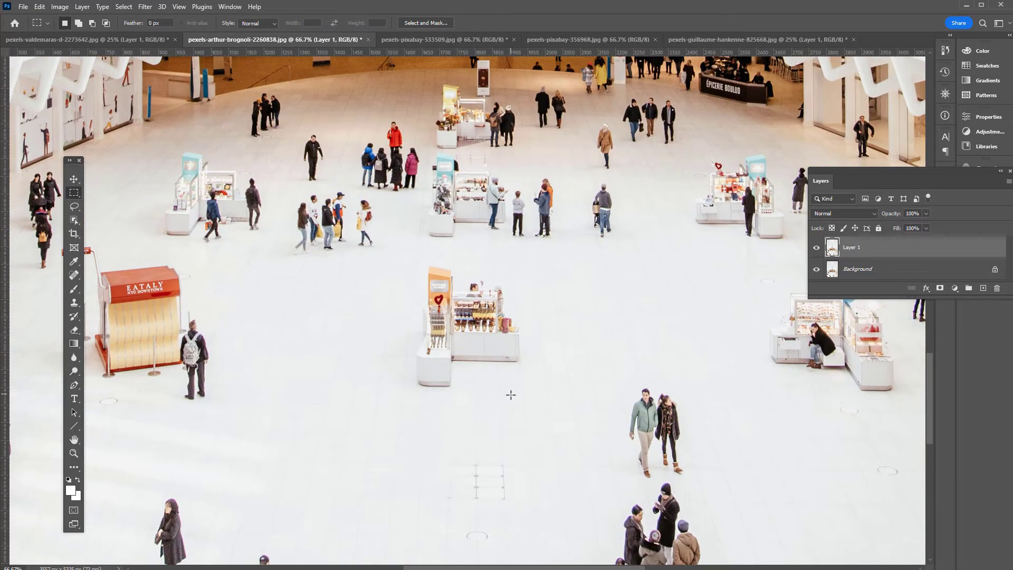
scroll(510, 395, down, 5)
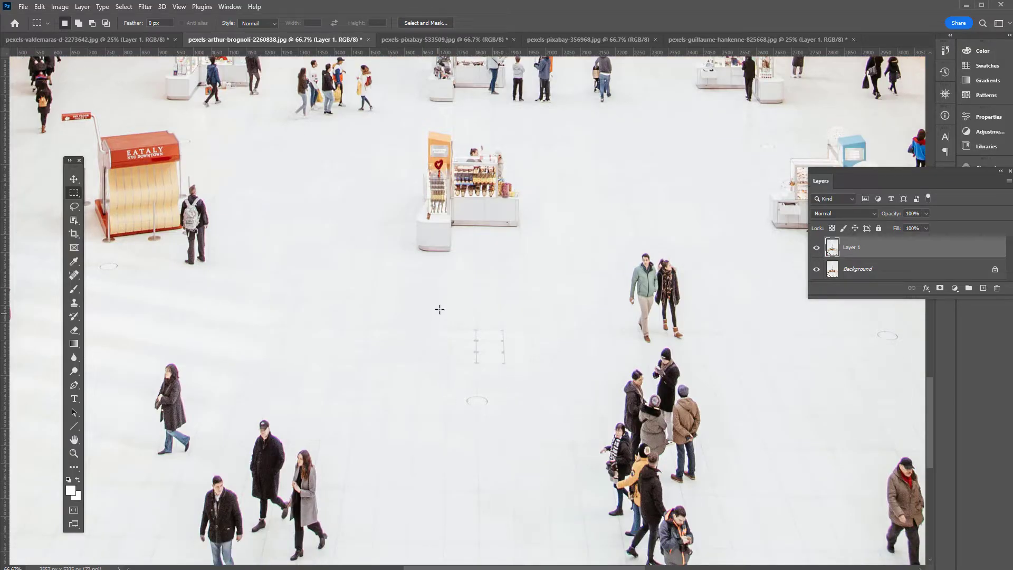
scroll(493, 362, down, 3)
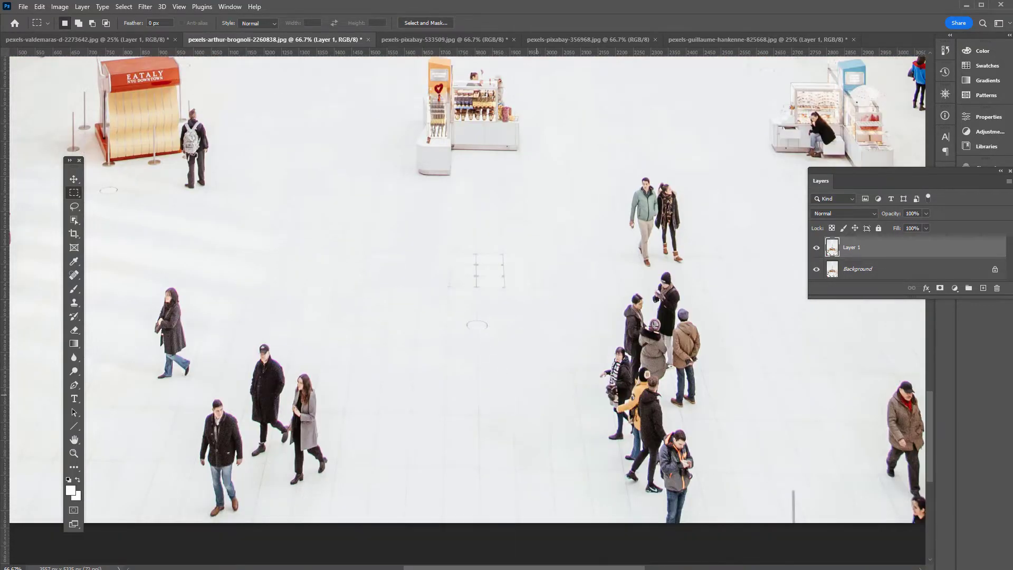
click(818, 248)
click(819, 248)
click(818, 247)
click(819, 247)
click(819, 247)
click(819, 248)
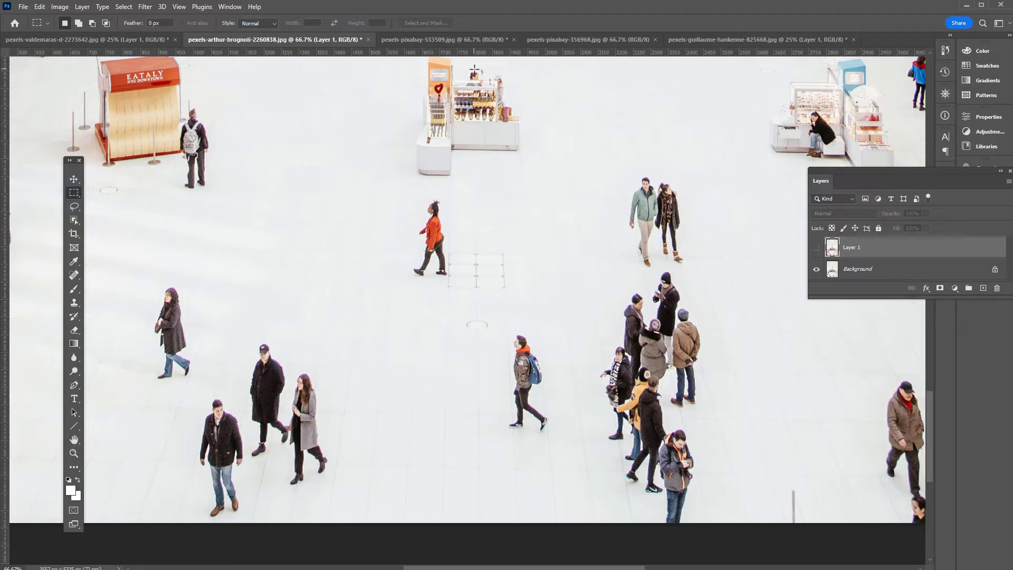
Return to the beach photo's document tab.
click(149, 42)
click(259, 41)
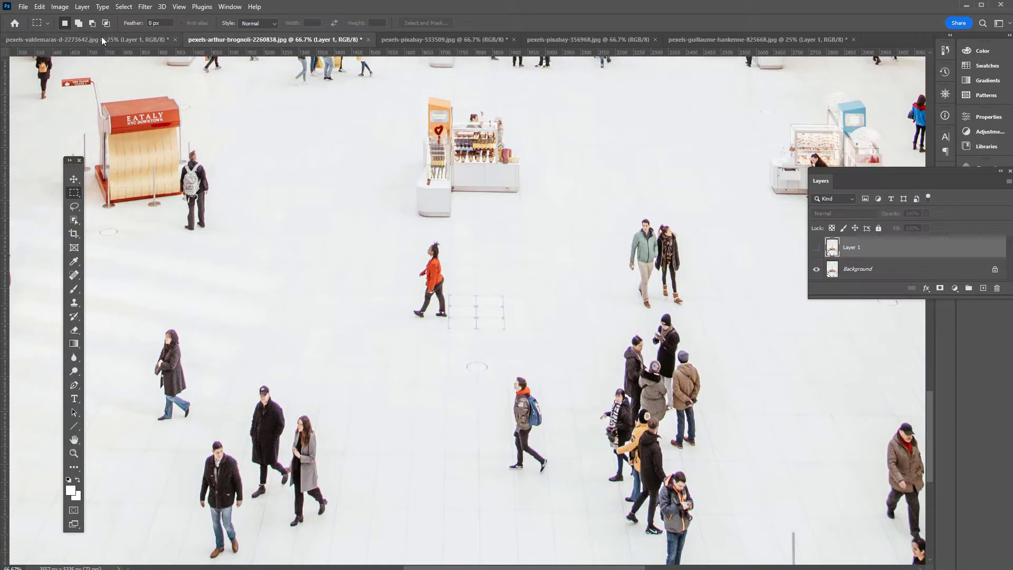
click(120, 40)
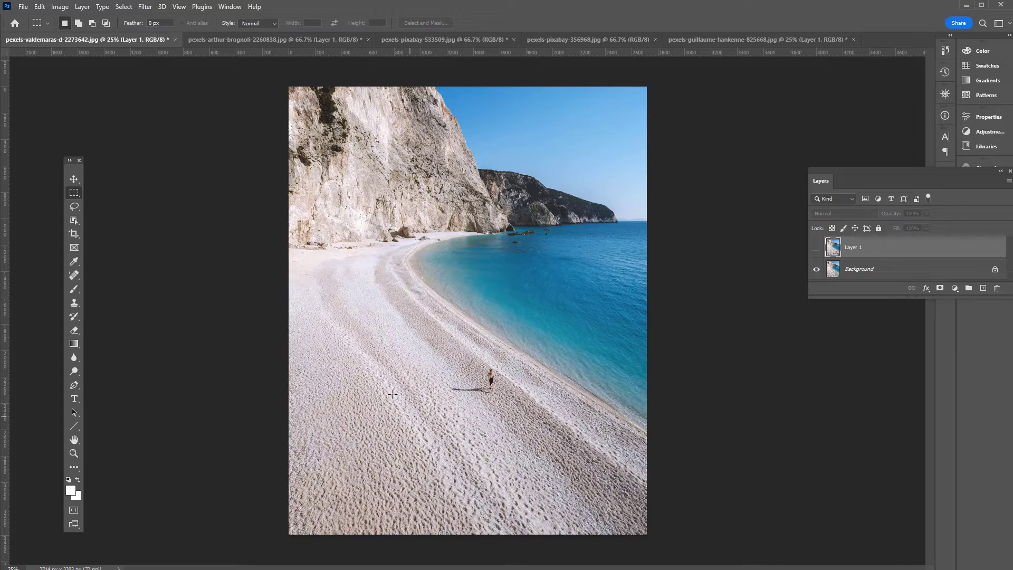
Switch to the surf photo pexels-pixabay-533509.jpg and duplicate it onto Layer 1.
click(399, 41)
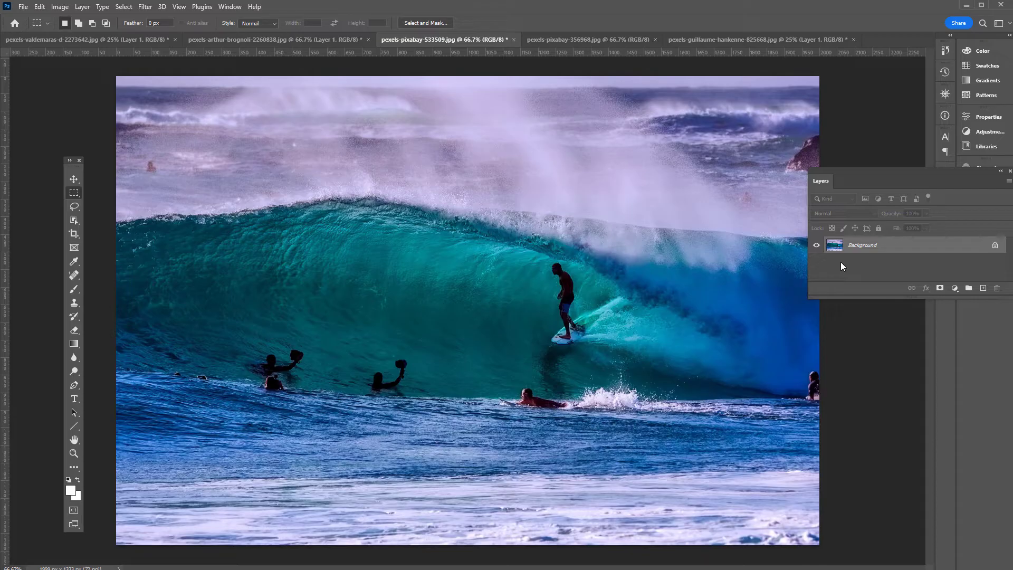
key(ctrl+j)
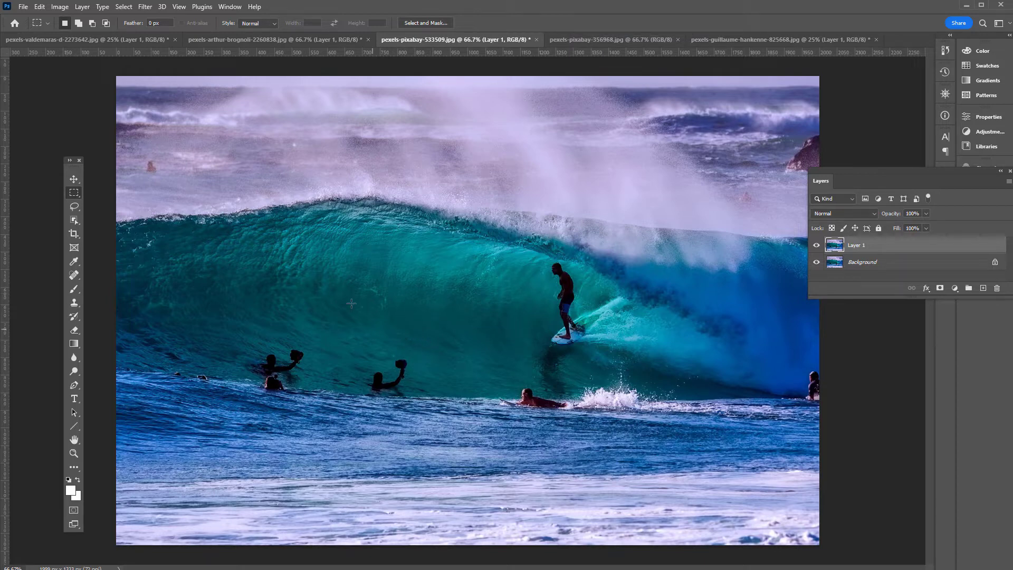
click(75, 209)
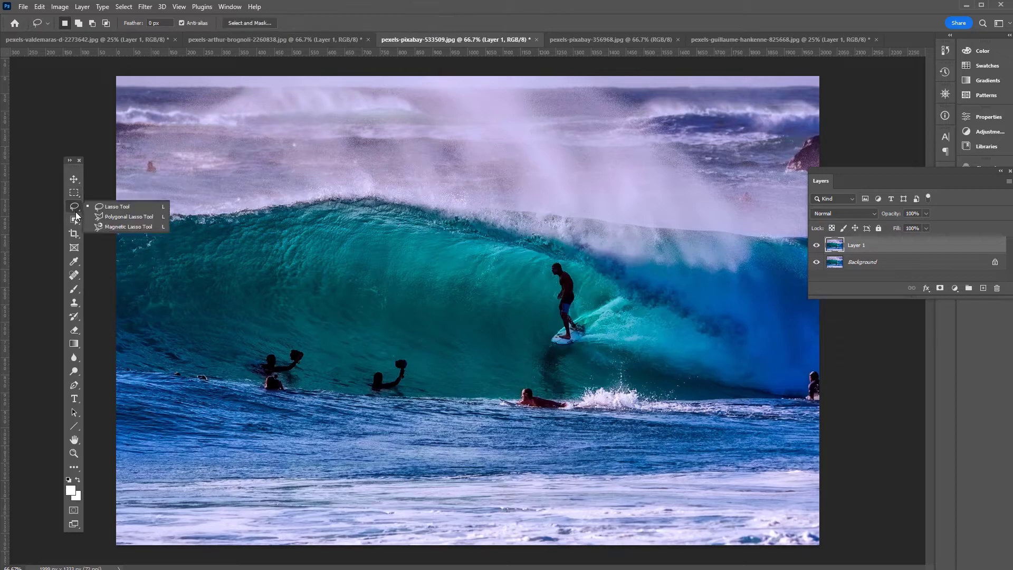
click(103, 208)
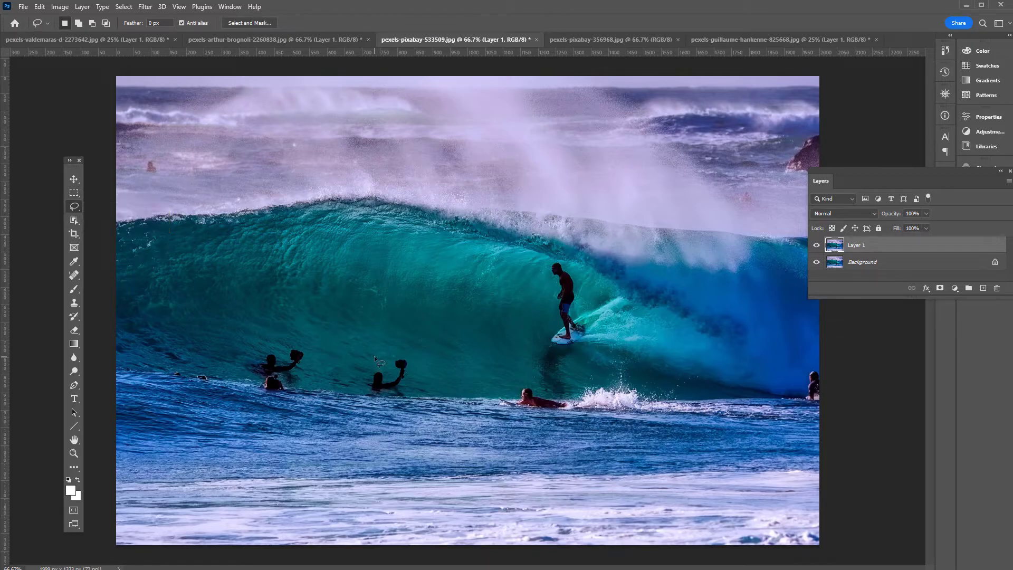
Lasso around the middle swimmer at the wave's base, adding to the outline with Shift.
mouse_move(375, 357)
mouse_down()
mouse_move(359, 393)
mouse_move(413, 396)
mouse_up()
drag(421, 361, 409, 352)
key(shift)
mouse_move(421, 381)
mouse_down()
mouse_move(431, 397)
mouse_move(403, 397)
mouse_up()
key(shift)
key(alt)
Run Content-Aware Fill on the selected swimmer and reshape the green sampling area with the Lasso.
click(40, 7)
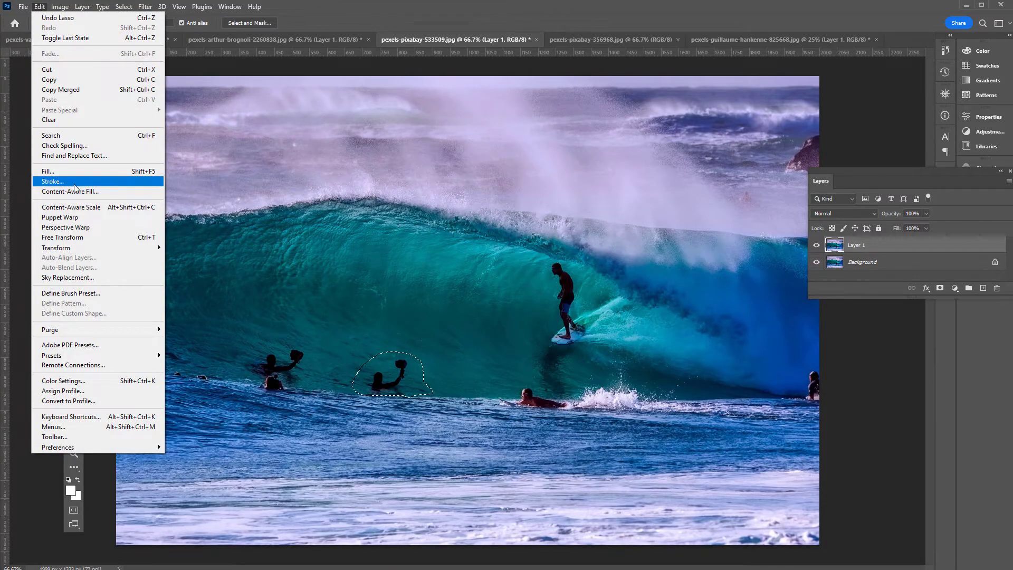
click(93, 193)
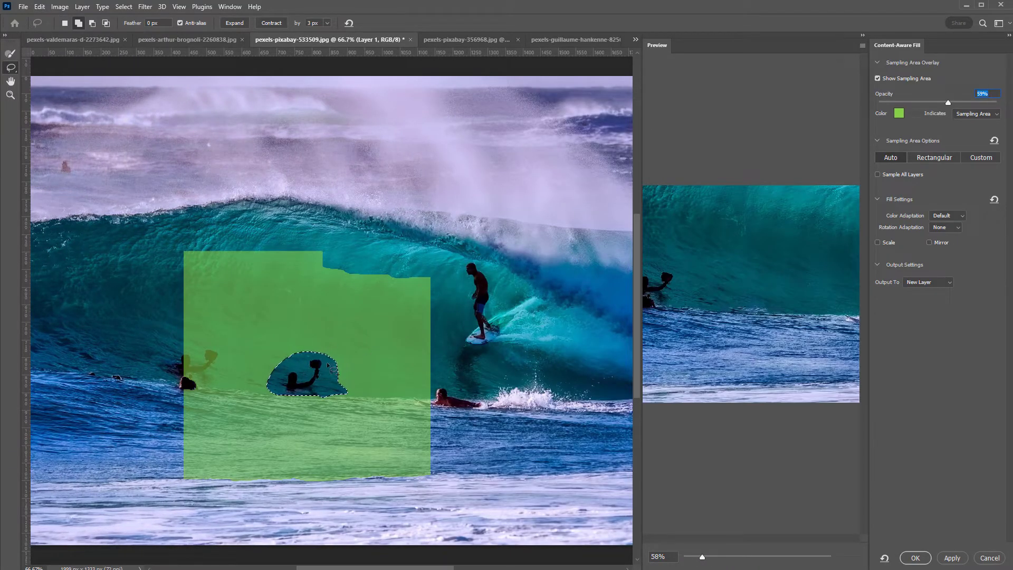
click(12, 54)
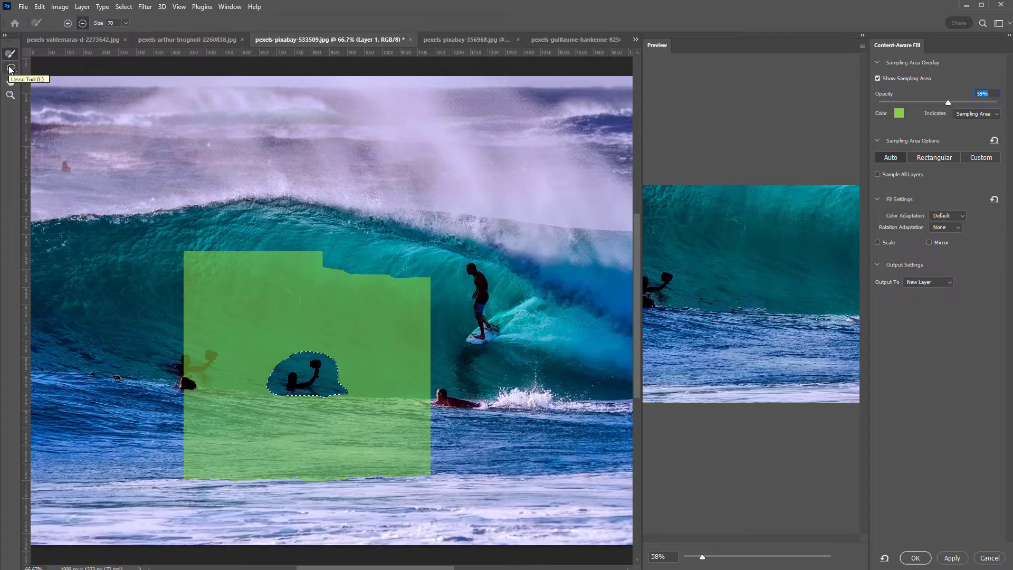
click(9, 68)
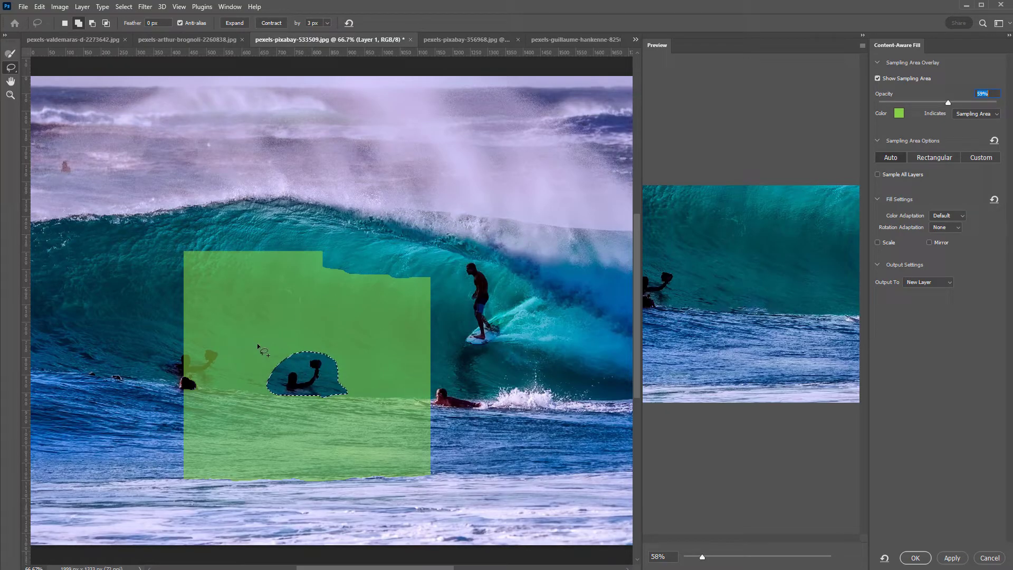
drag(218, 337, 223, 348)
mouse_move(196, 394)
mouse_down()
mouse_move(144, 393)
mouse_move(119, 377)
mouse_move(147, 341)
mouse_move(216, 335)
mouse_up()
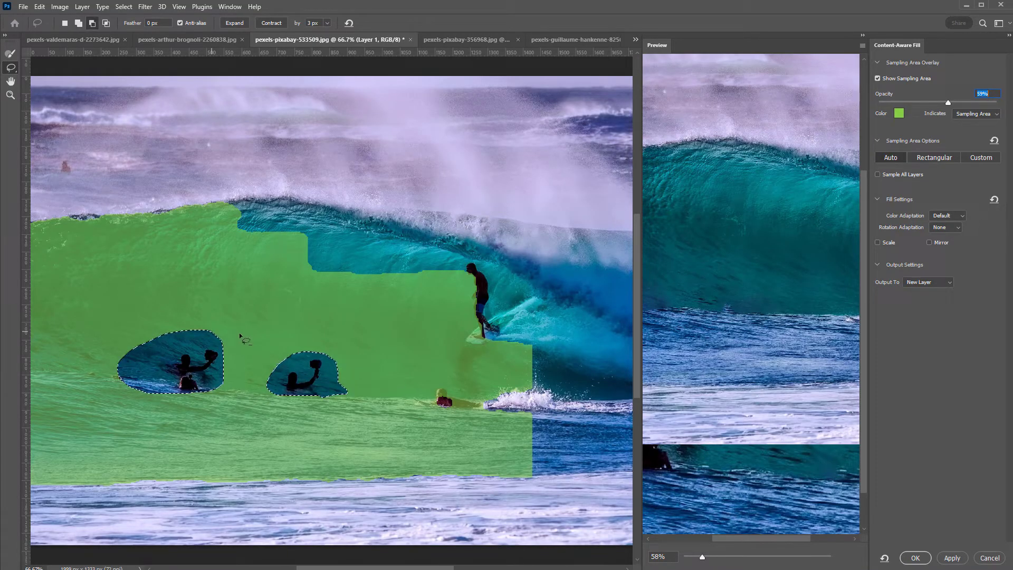
mouse_move(239, 334)
mouse_down()
mouse_move(236, 396)
mouse_move(132, 405)
mouse_move(104, 337)
mouse_up()
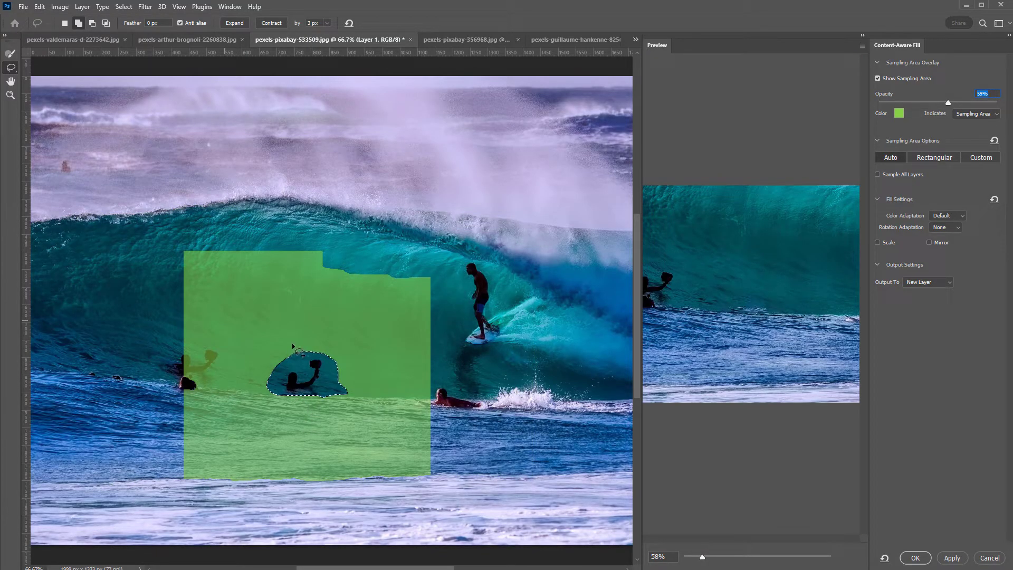
Alt-drag with the Lasso to subtract two patches from the sampling area.
key(alt)
drag(293, 334, 285, 388)
key(alt)
mouse_move(338, 346)
mouse_down()
mouse_move(329, 368)
mouse_move(355, 395)
mouse_up()
Keep the overlay colour green and set the sampling overlay opacity to 56%.
click(899, 113)
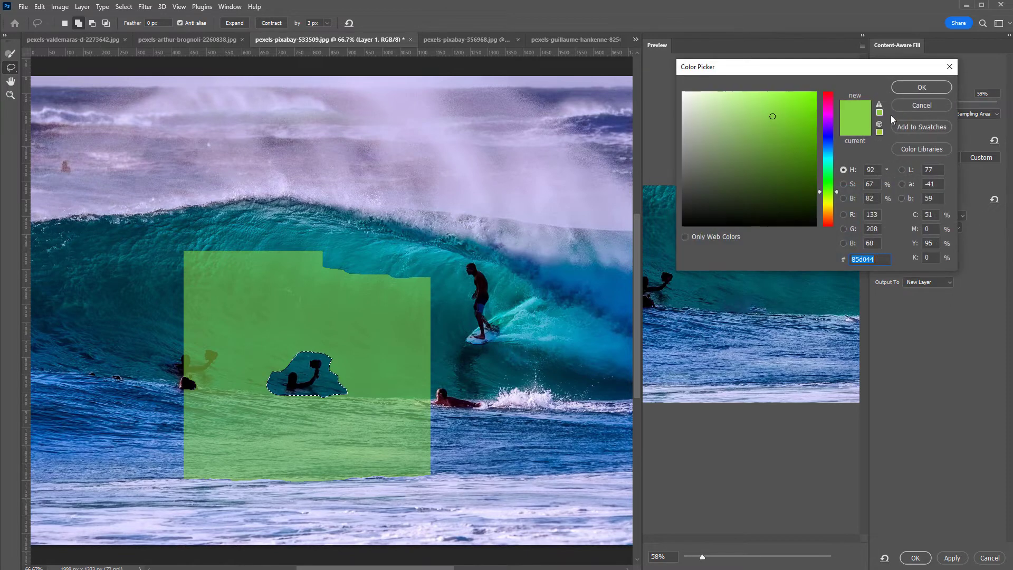
drag(828, 191, 829, 133)
click(911, 102)
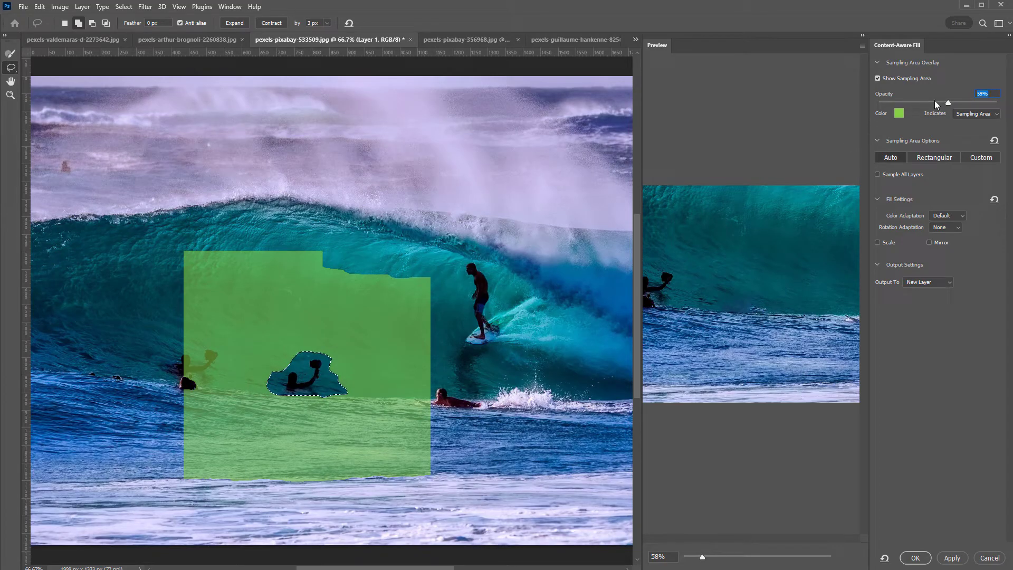
mouse_move(947, 103)
mouse_down()
mouse_move(972, 102)
mouse_move(906, 102)
mouse_move(945, 103)
mouse_up()
click(948, 216)
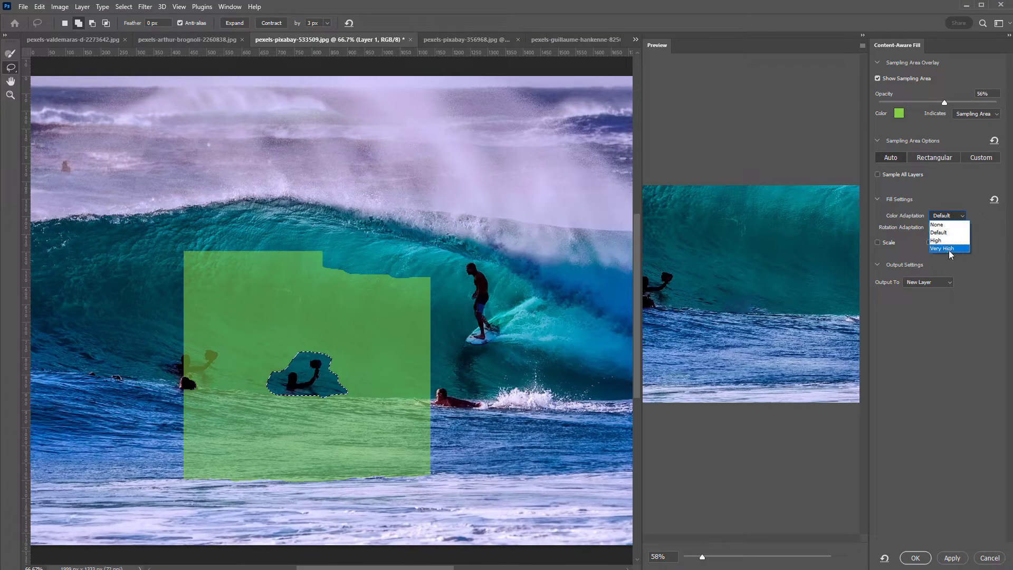
click(945, 233)
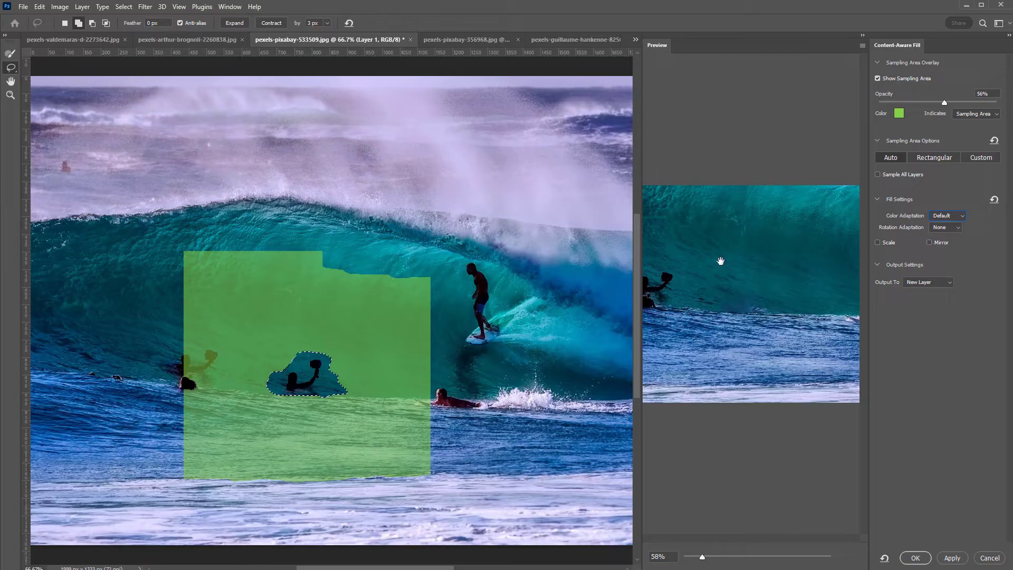
click(944, 282)
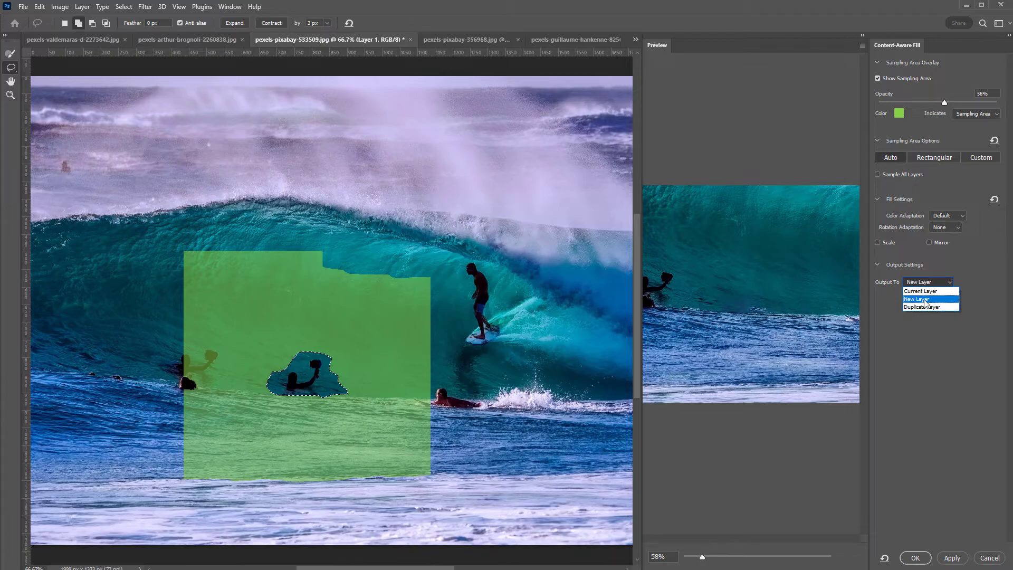
click(922, 299)
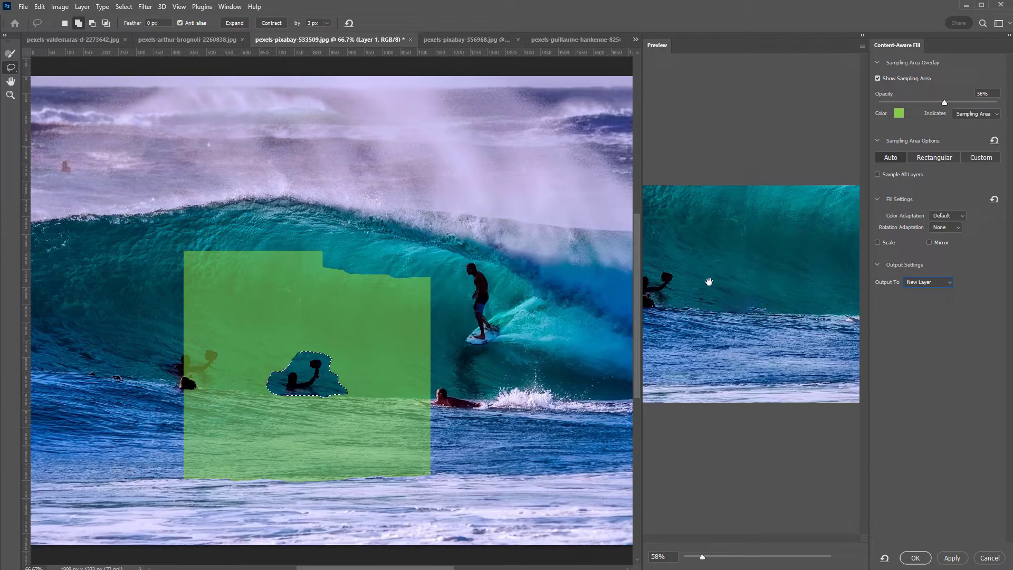
click(948, 219)
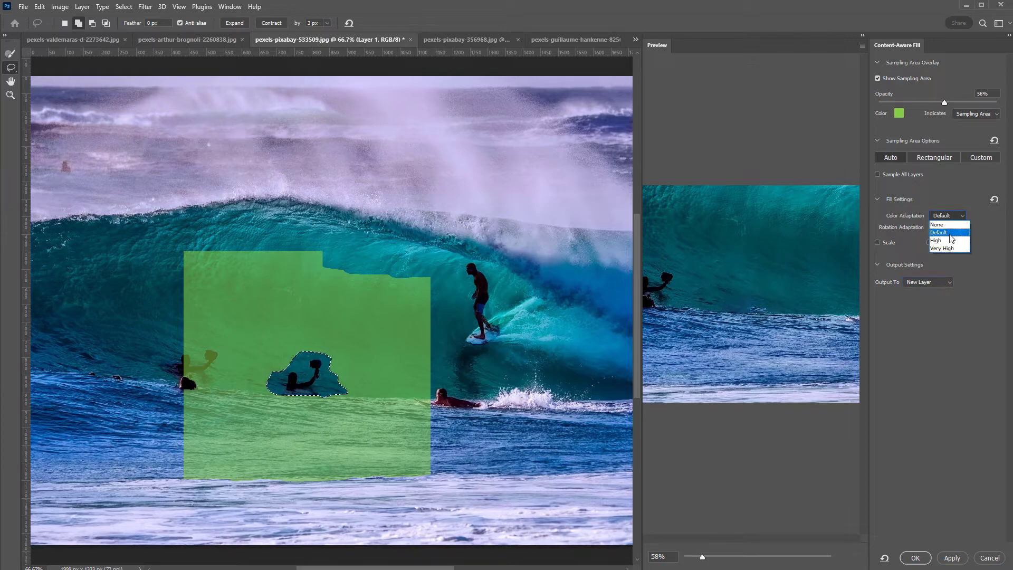
click(950, 239)
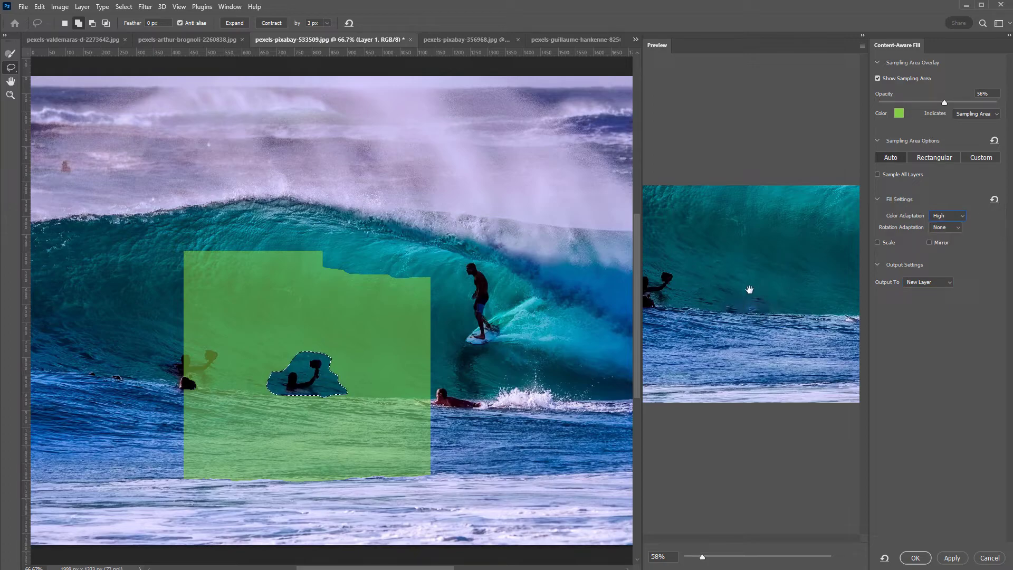
click(947, 217)
click(949, 233)
click(953, 218)
click(952, 225)
click(955, 217)
click(955, 234)
Apply the fill to a new layer, view the patch on its own, and deselect.
click(915, 558)
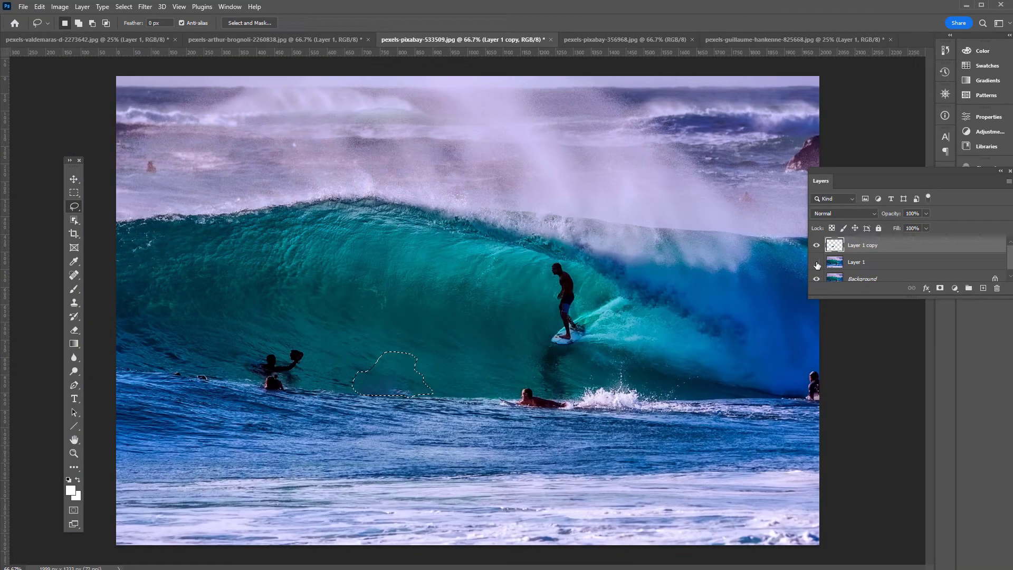
click(817, 263)
click(817, 279)
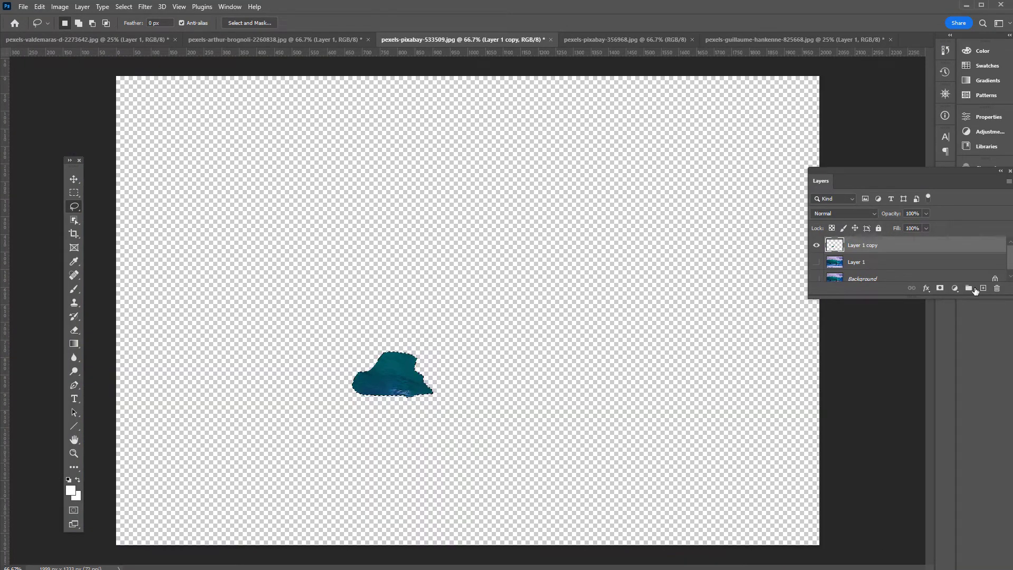
drag(1007, 299, 1007, 334)
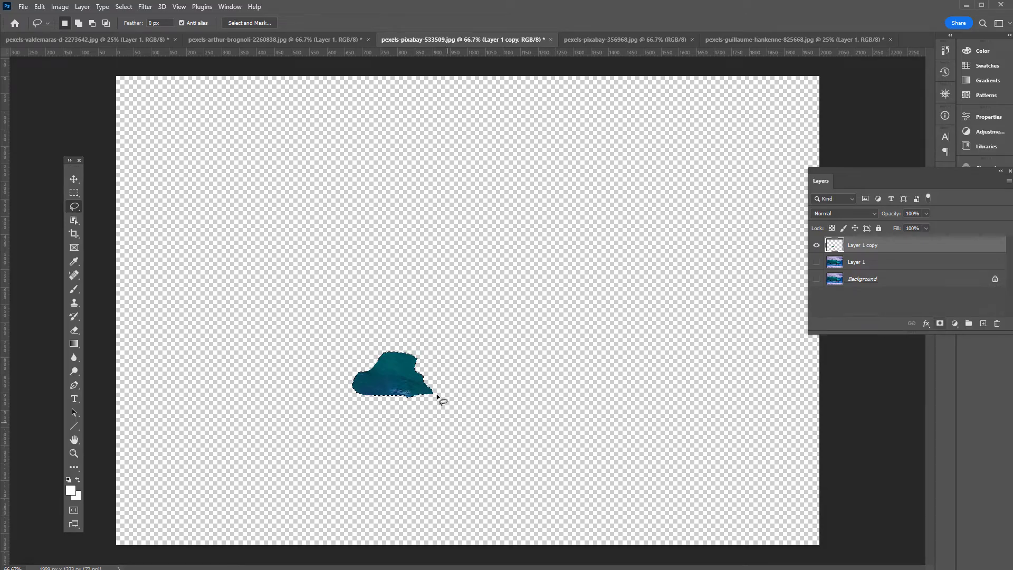
key(m)
key(ctrl+d)
Toggle Layer 1, Background and the fill layer to compare the swimmer before and after.
click(817, 263)
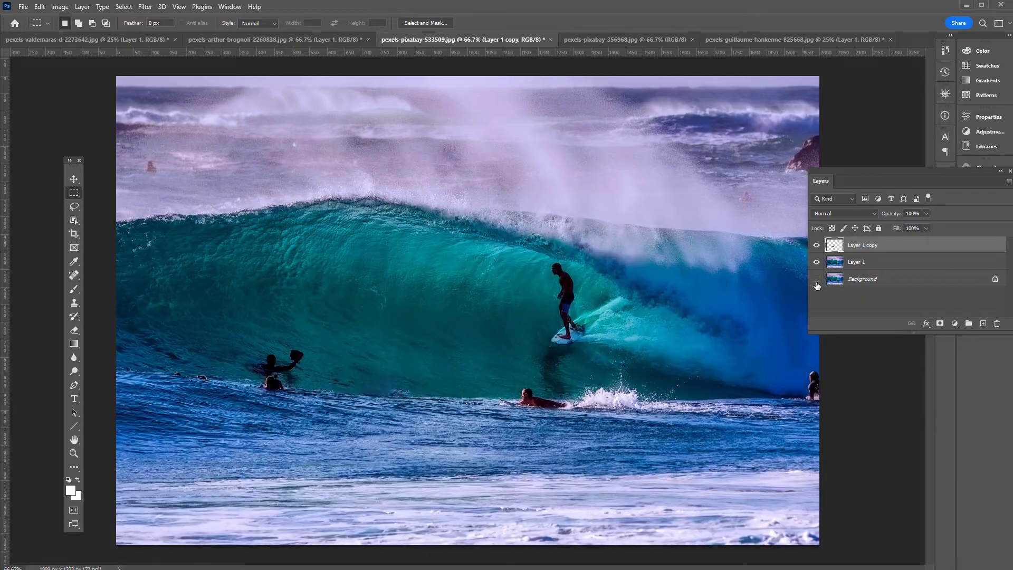
click(817, 279)
click(817, 279)
click(817, 262)
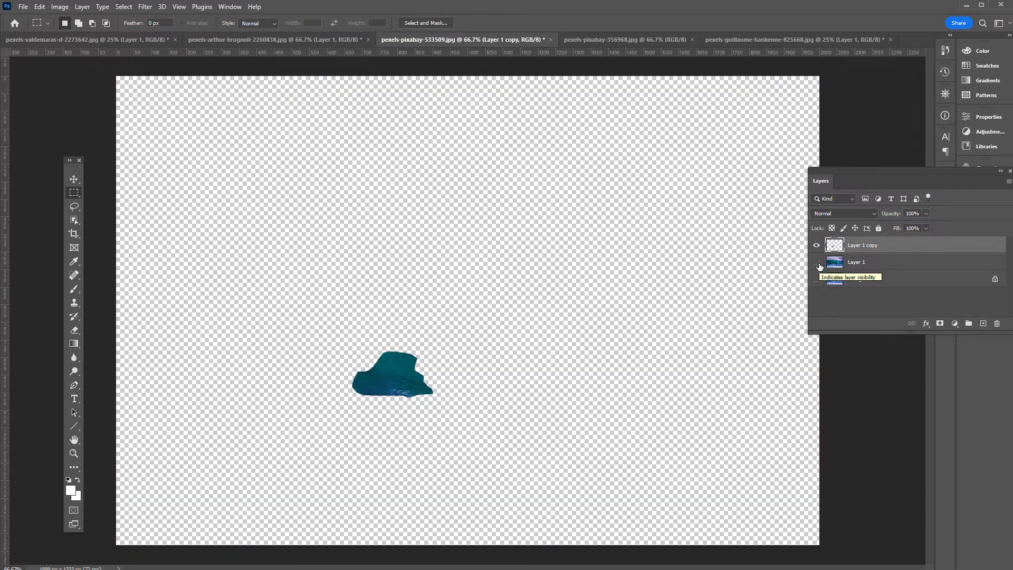
click(817, 262)
click(817, 246)
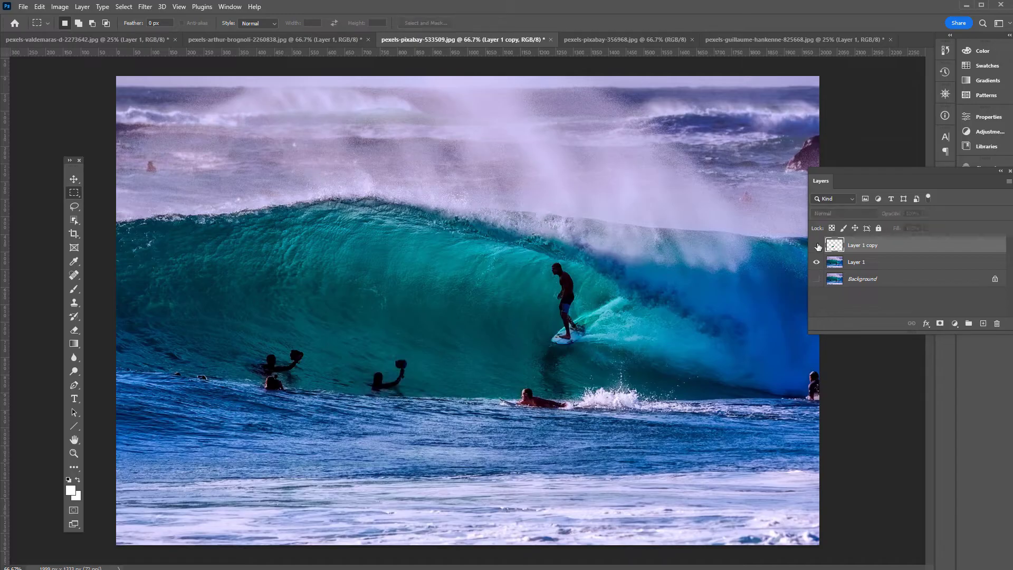
click(817, 246)
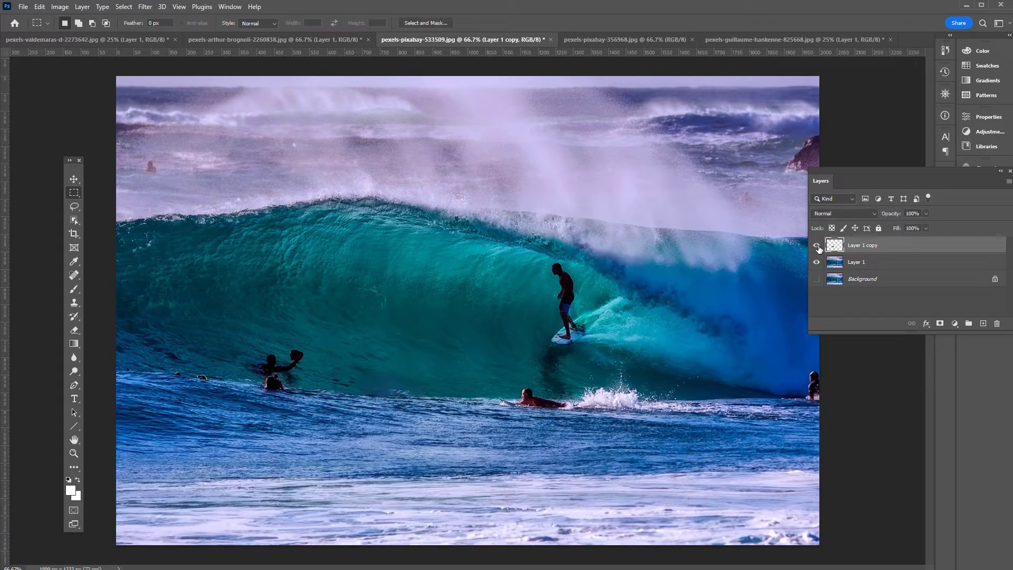
Open pexels-pixabay-356968.jpg, duplicate it to Layer 1, and circle the moon with the Elliptical Marquee.
click(645, 38)
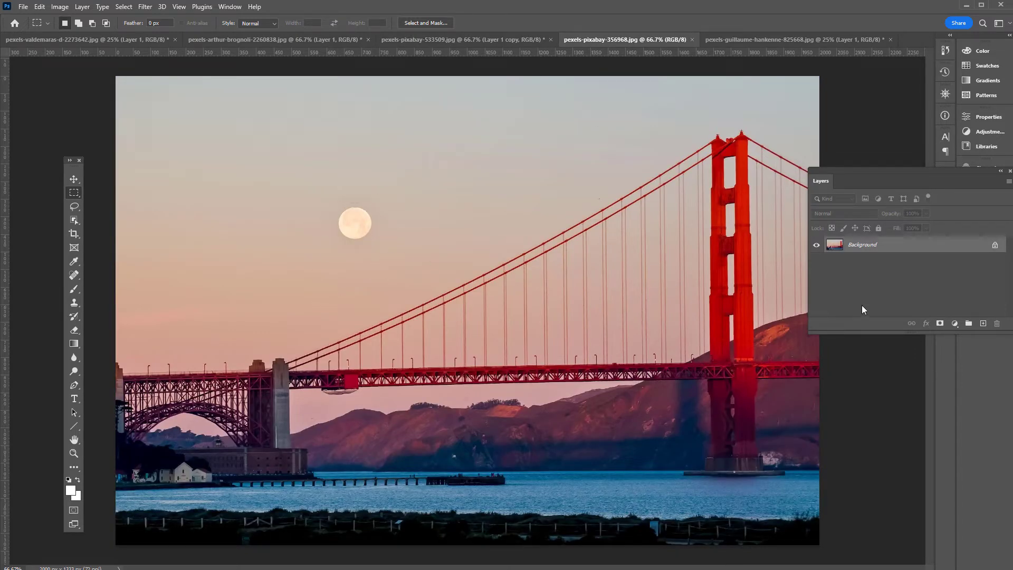
key(ctrl+j)
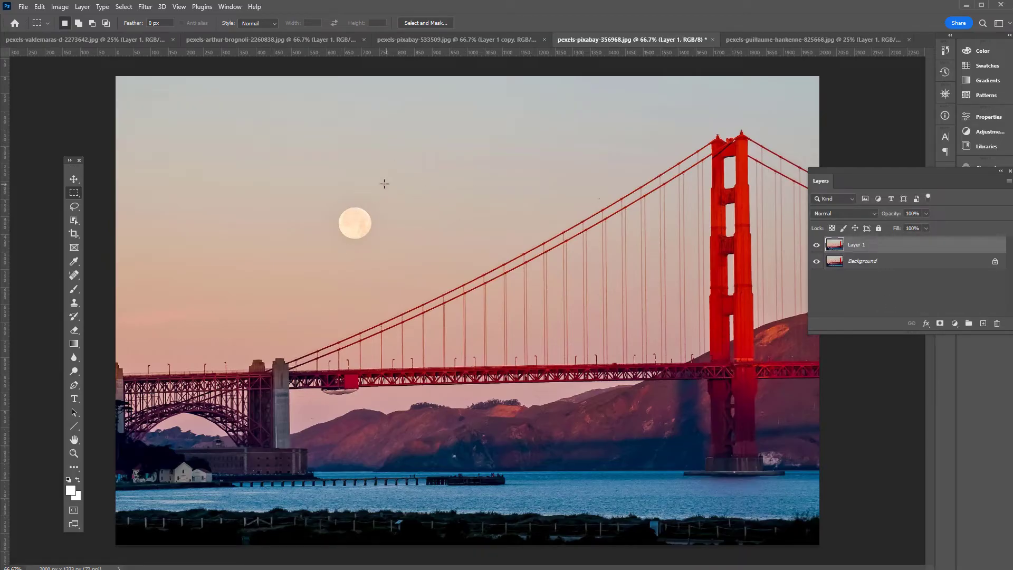
right_click(74, 194)
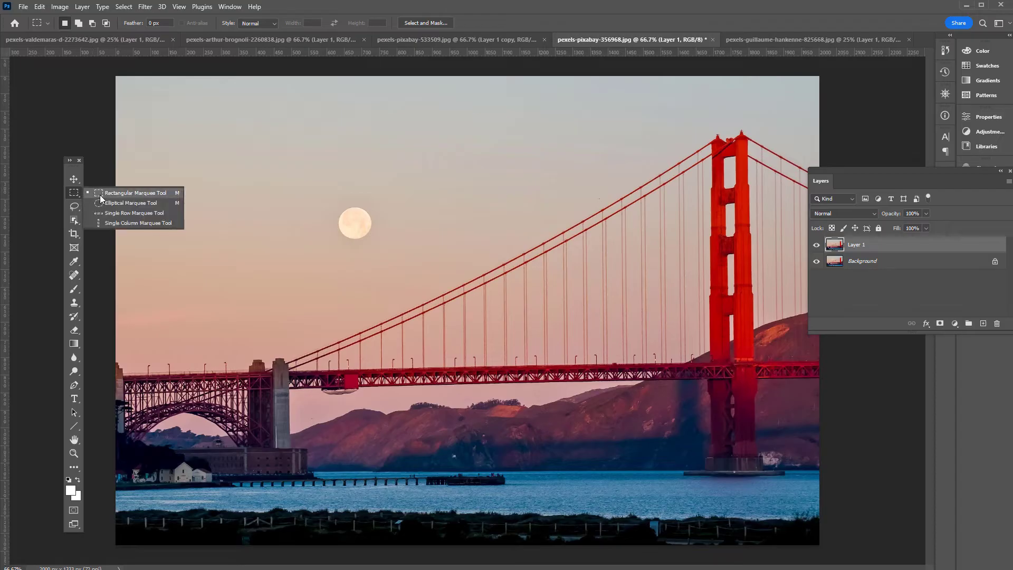
click(97, 203)
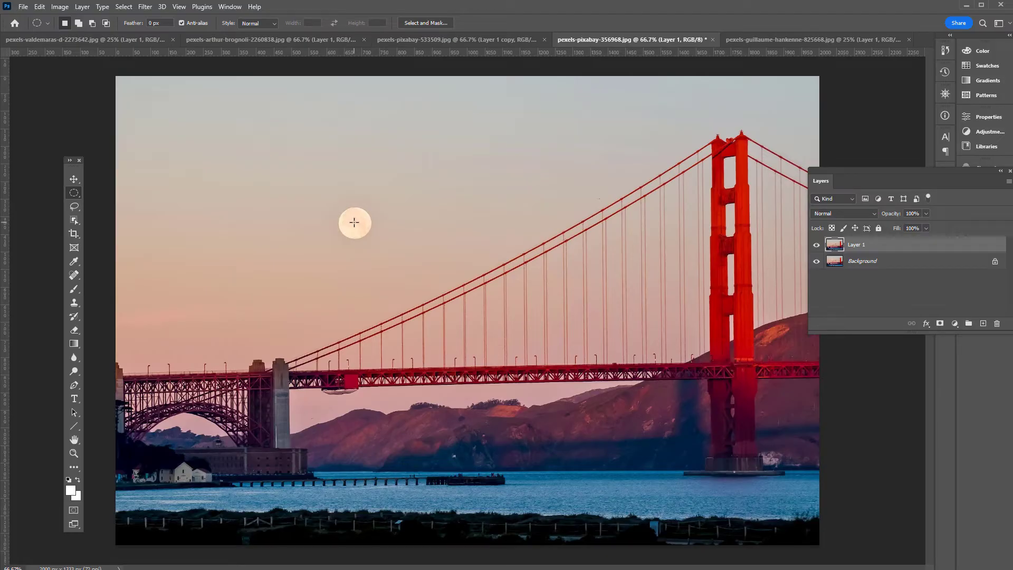
drag(355, 223, 372, 242)
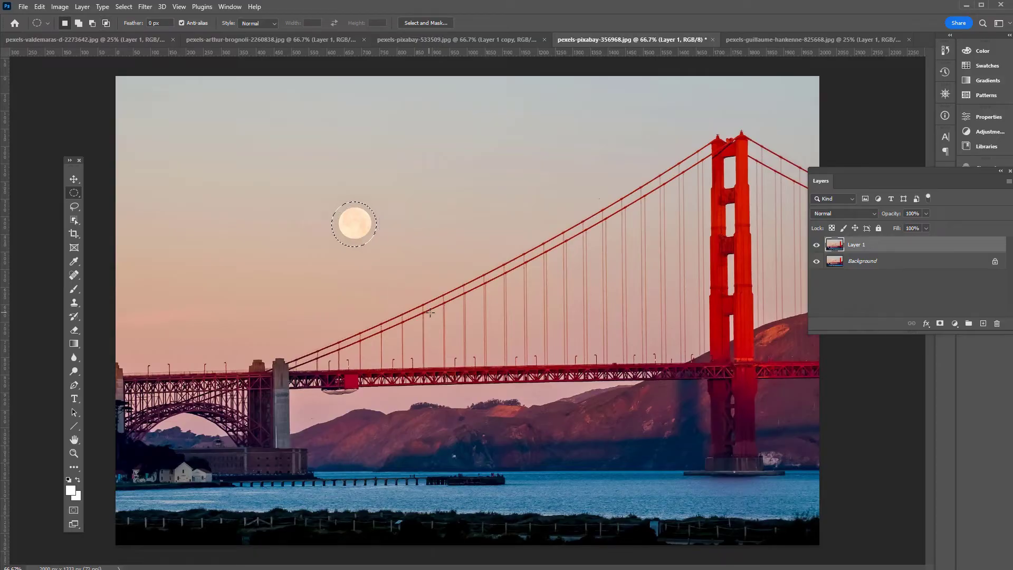
Content-Aware Fill the circled moon, with the preview at 66%, outputting to a new layer.
click(41, 7)
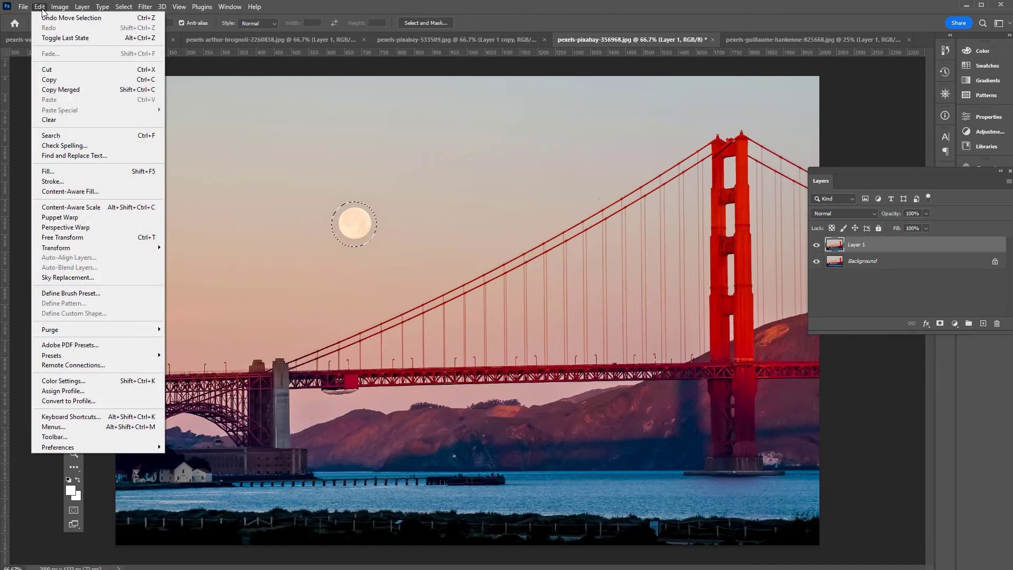
click(112, 192)
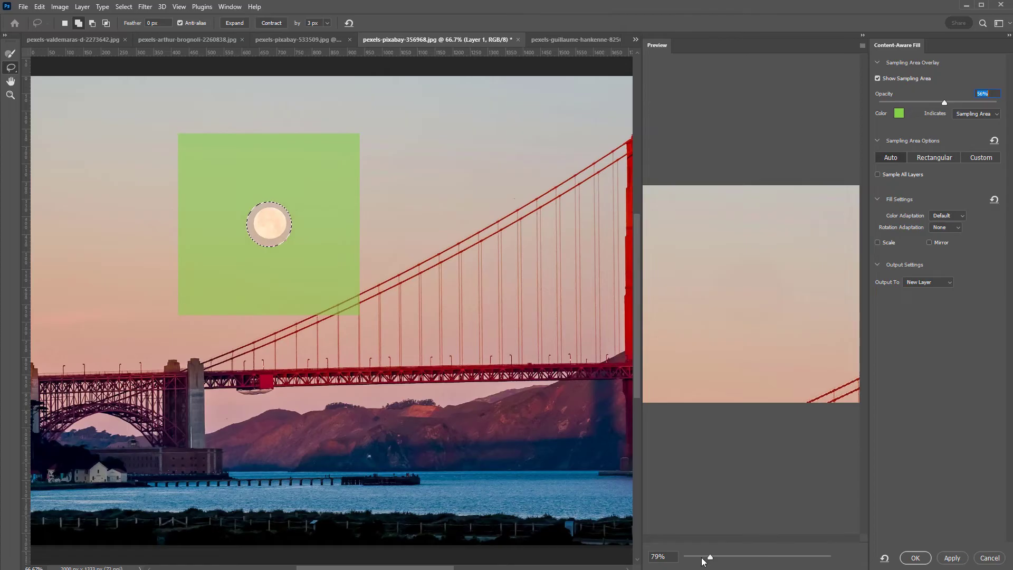
mouse_move(703, 561)
mouse_down()
mouse_move(692, 561)
mouse_move(708, 561)
mouse_up()
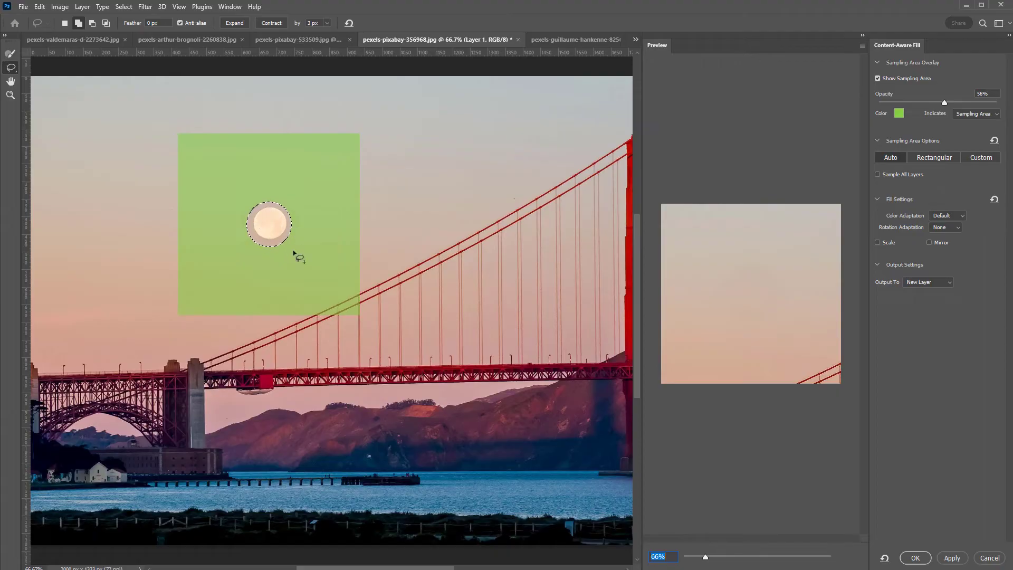
click(915, 558)
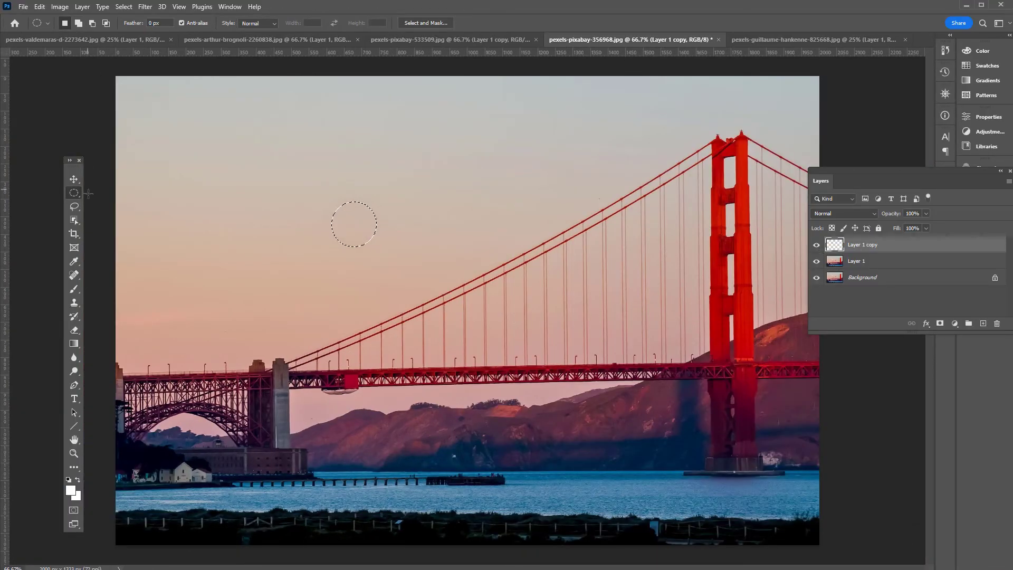
Deselect, zoom in on the sky where the moon was, then hide Layer 1 copy.
click(380, 134)
click(817, 245)
click(817, 245)
scroll(424, 247, up, 3)
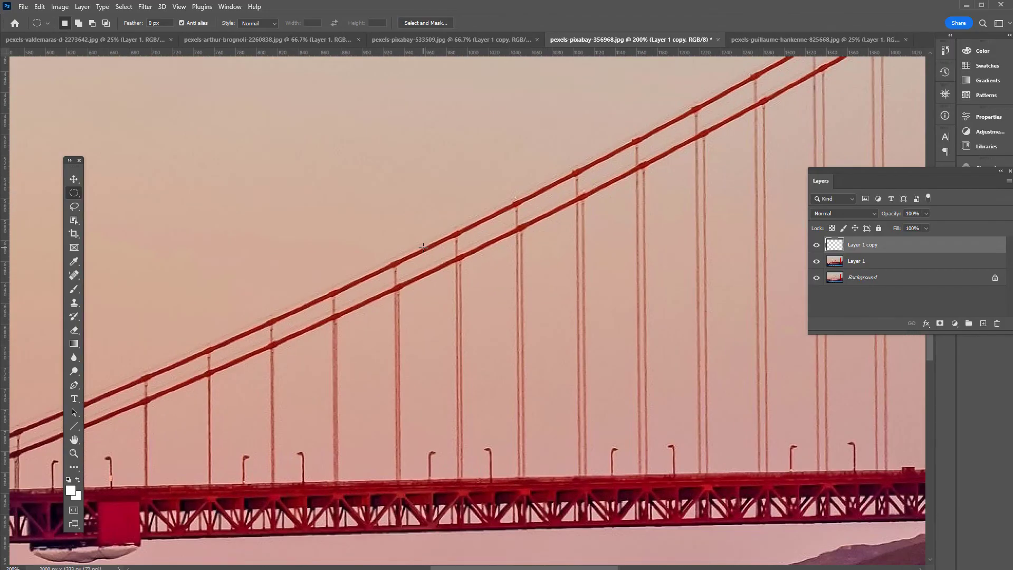
drag(235, 222, 444, 480)
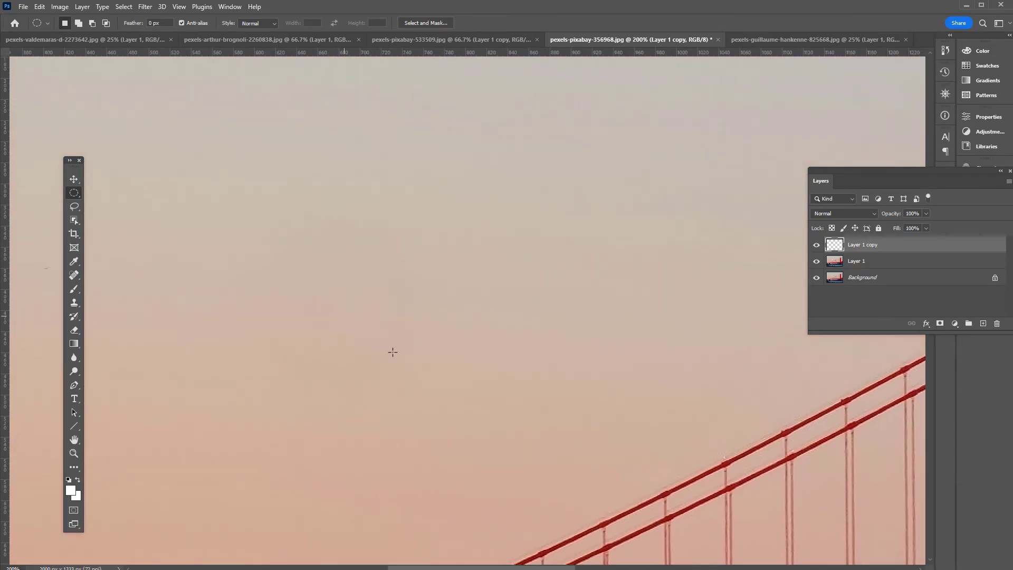
scroll(414, 358, down, 4)
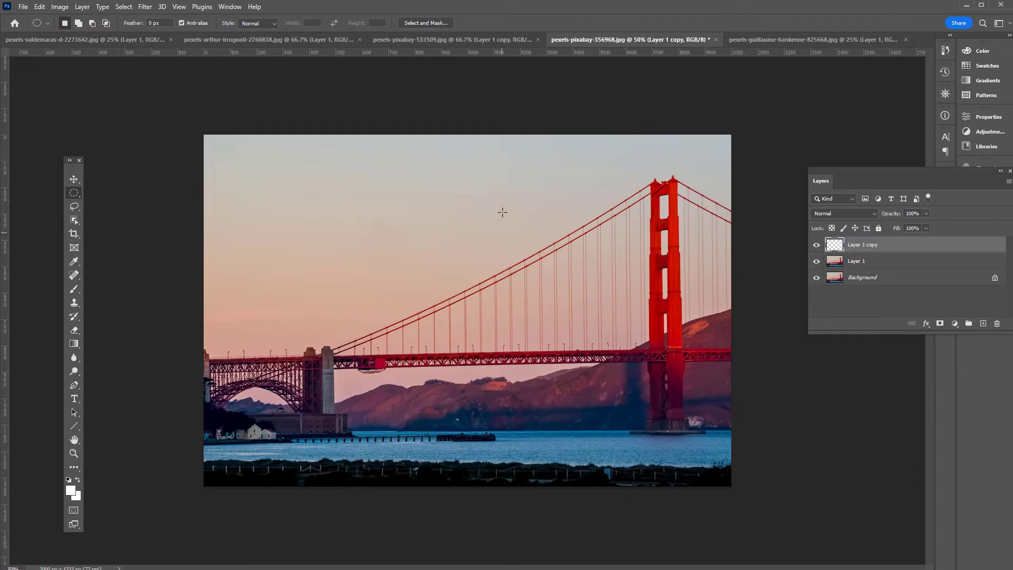
click(817, 245)
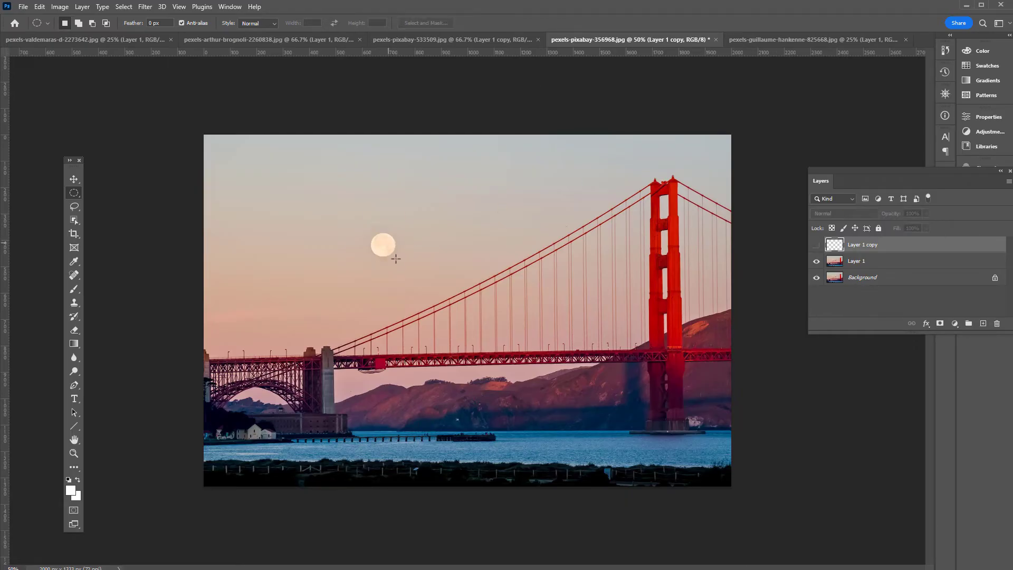
Open the beach hut photo, delete Layer 1, and straighten the horizon with the Crop tool.
click(783, 39)
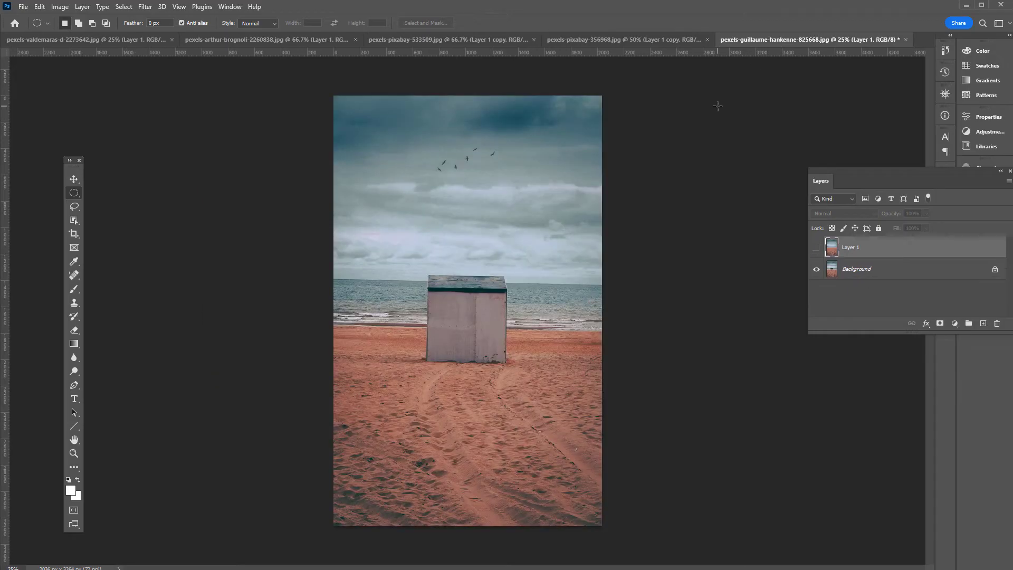
drag(834, 254, 997, 323)
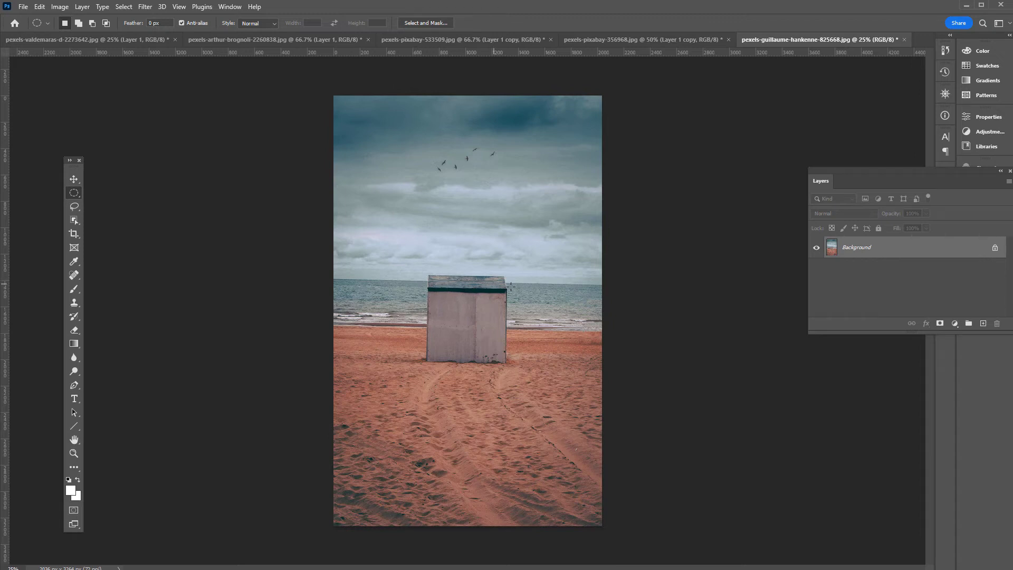
click(75, 233)
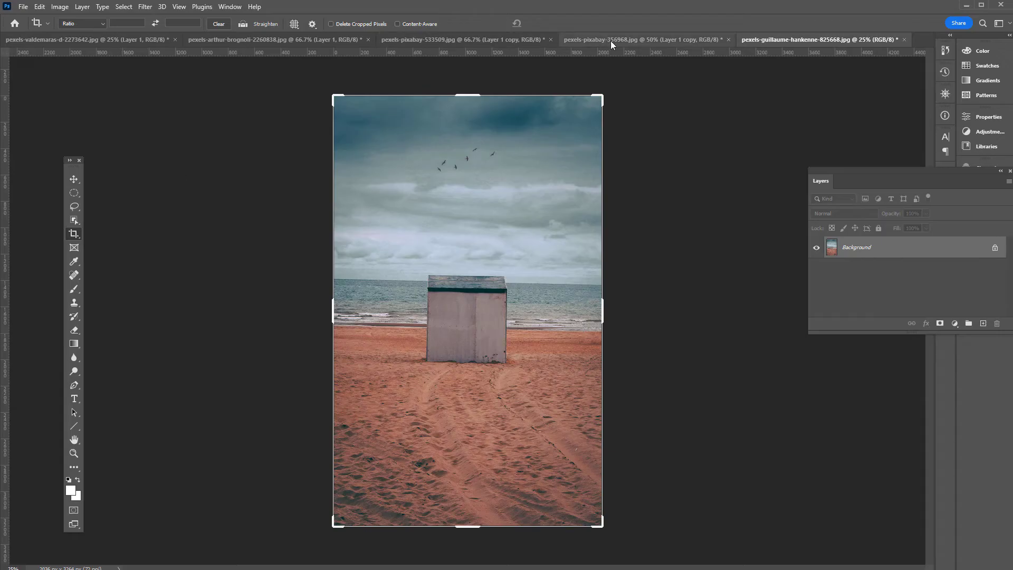
click(242, 24)
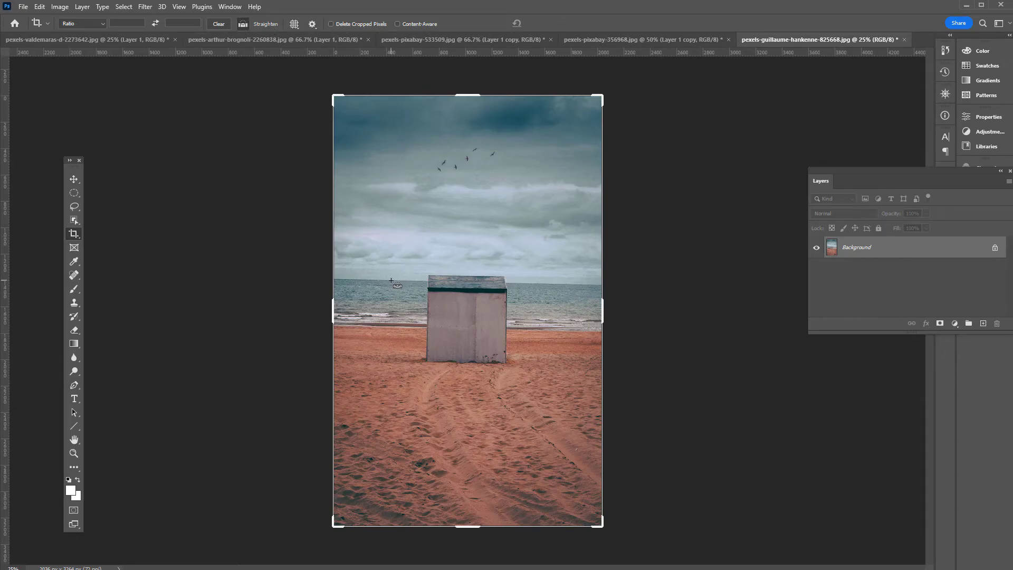
drag(391, 280, 577, 285)
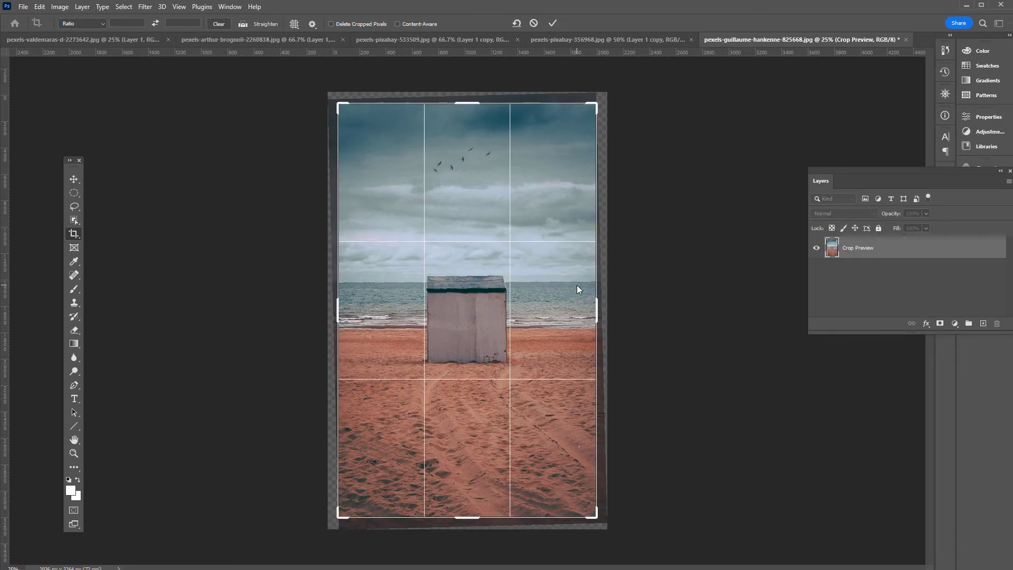
key(Return)
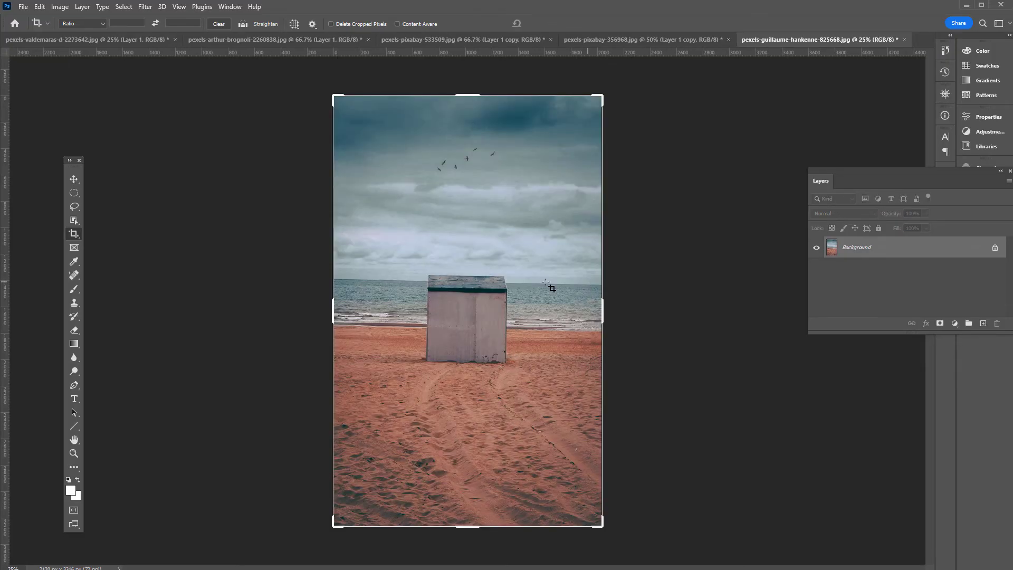
click(75, 191)
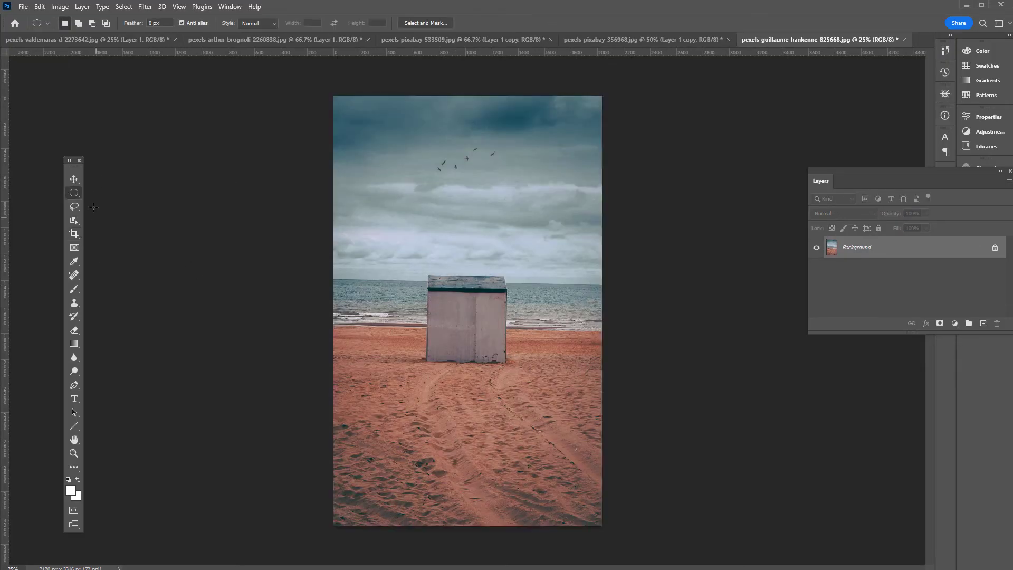
drag(76, 200, 100, 192)
Duplicate Background to Layer 1 and draw a rectangular marquee around the beach hut.
key(ctrl+j)
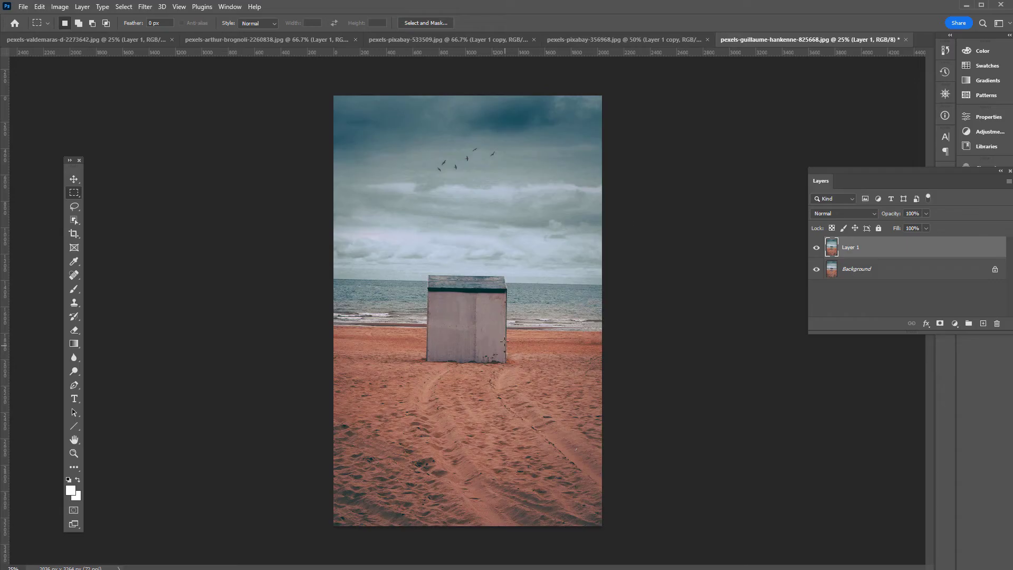
drag(75, 193, 105, 194)
drag(420, 270, 514, 371)
right_click(74, 195)
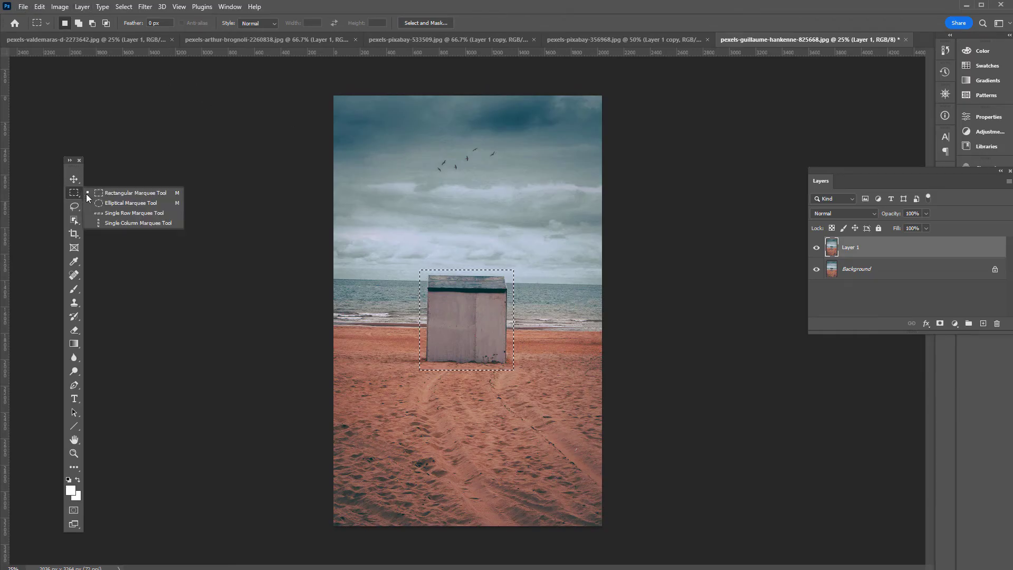
click(140, 195)
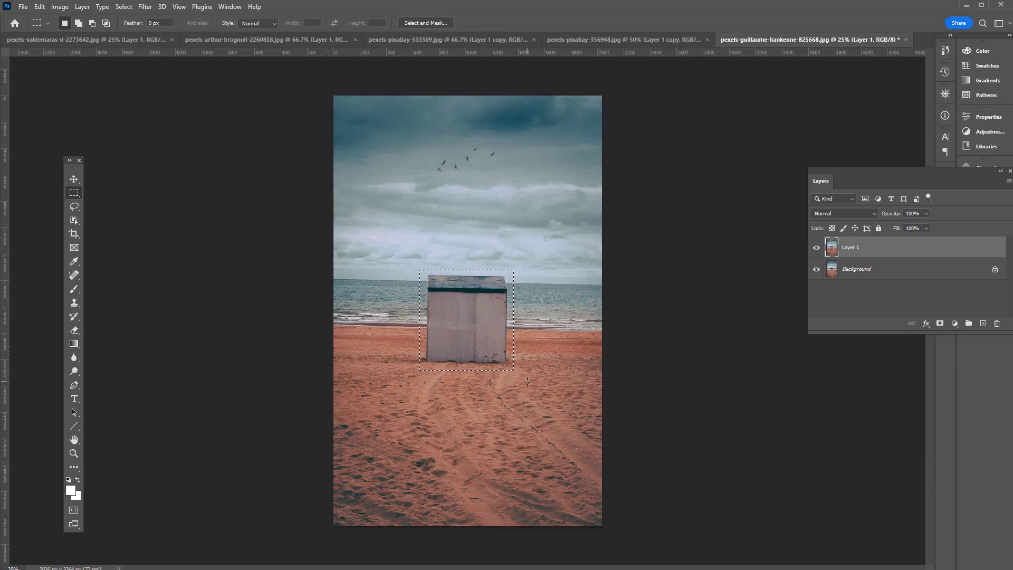
click(40, 7)
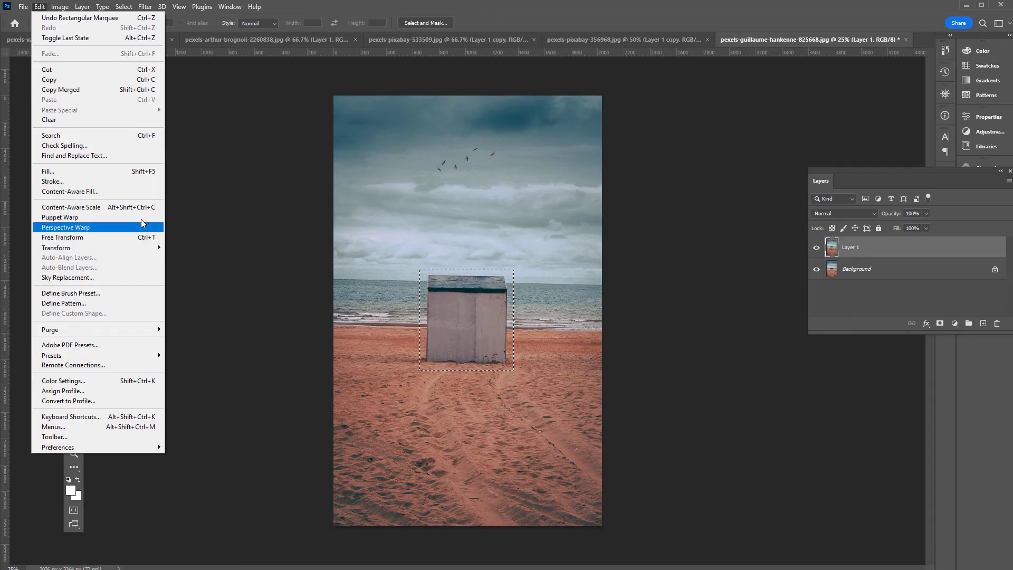
Content-Aware Fill the hut to a new layer, deselect, and zoom to 100% to inspect.
click(130, 192)
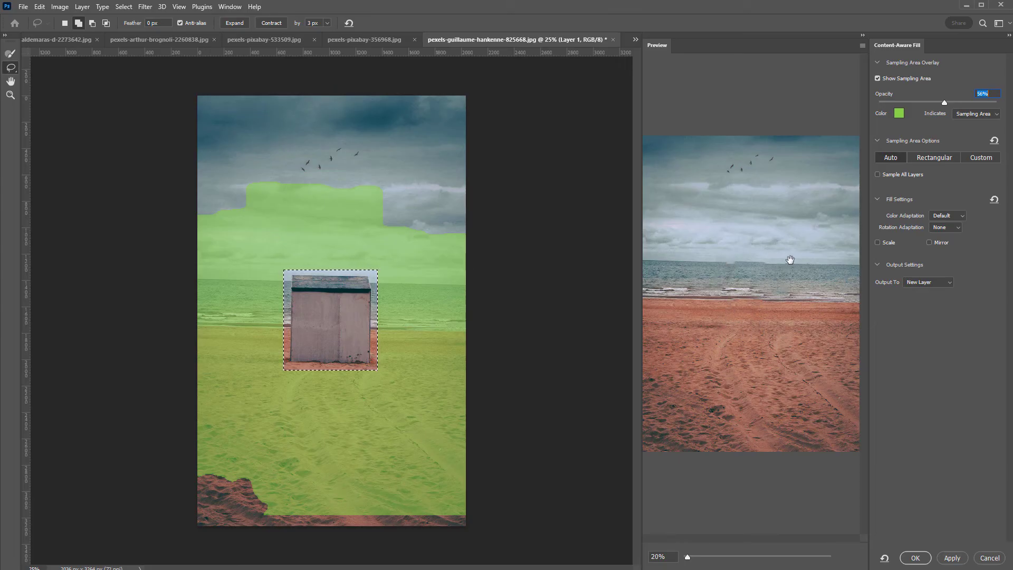
click(920, 562)
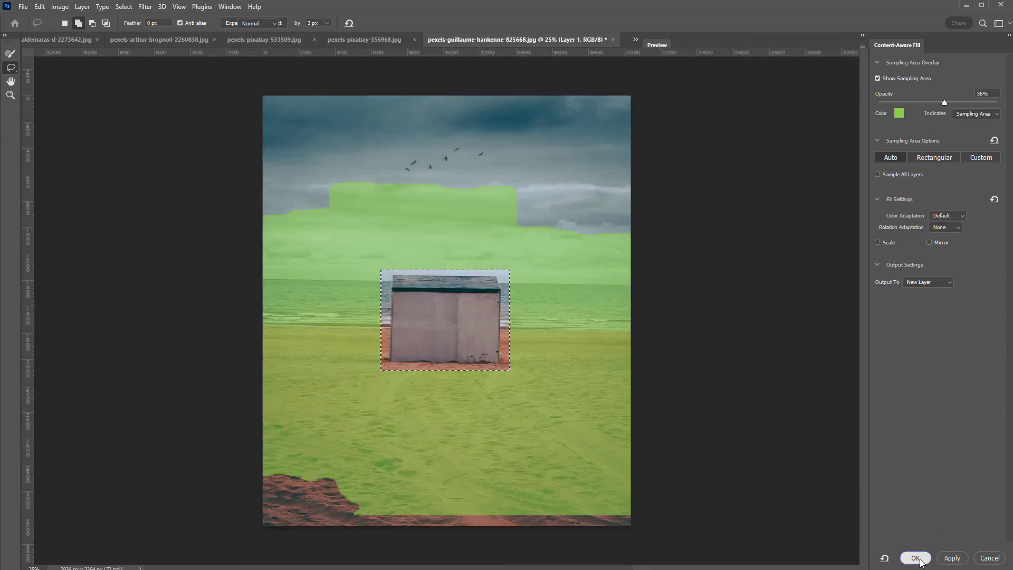
click(447, 256)
key(ctrl+plus)
key(ctrl+plus)
key(ctrl+plus)
key(ctrl+plus)
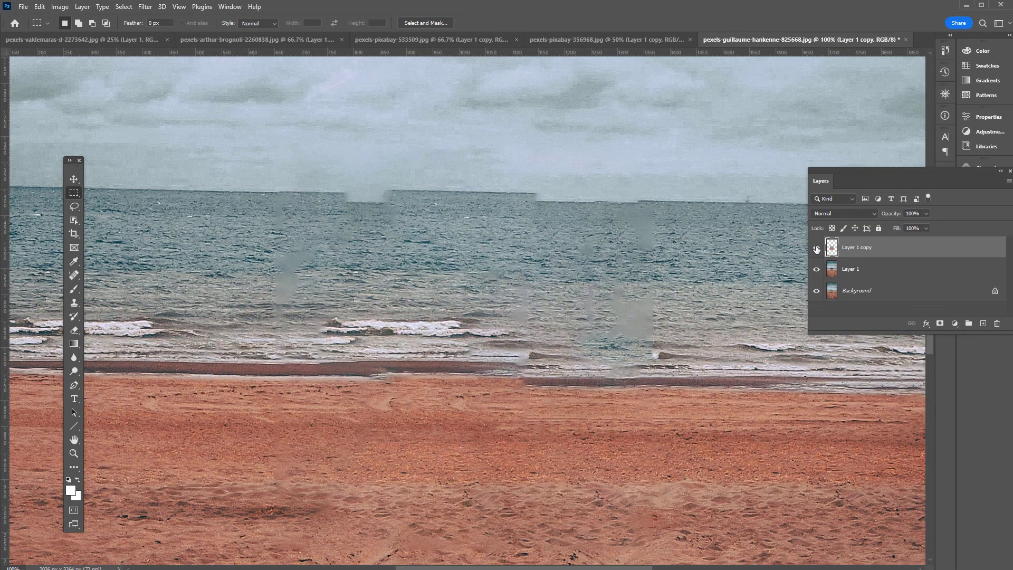
click(817, 248)
click(817, 248)
click(817, 248)
click(817, 248)
click(816, 247)
click(815, 247)
drag(430, 403, 378, 176)
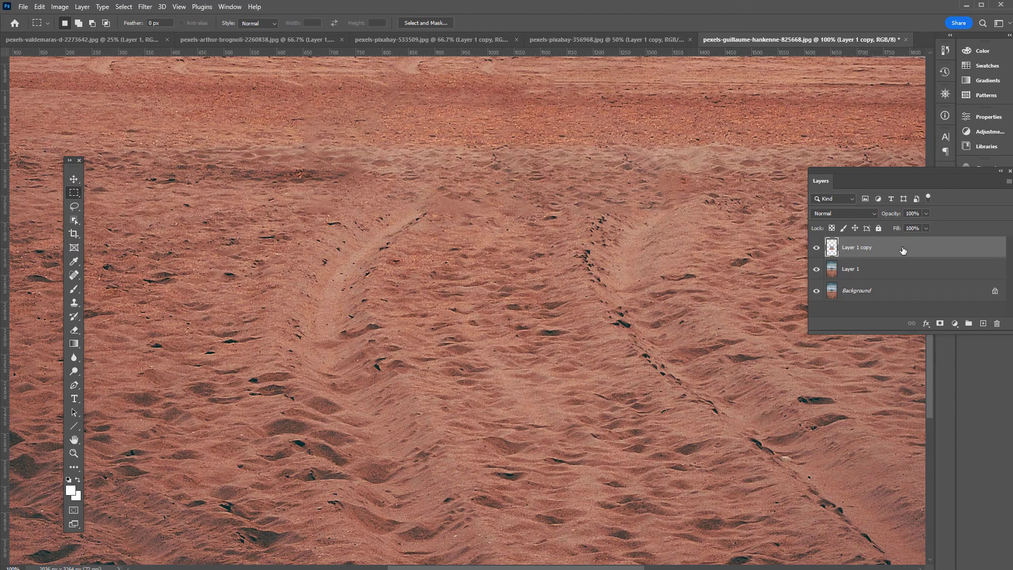
key(ctrl+minus)
key(ctrl+minus)
key(ctrl+minus)
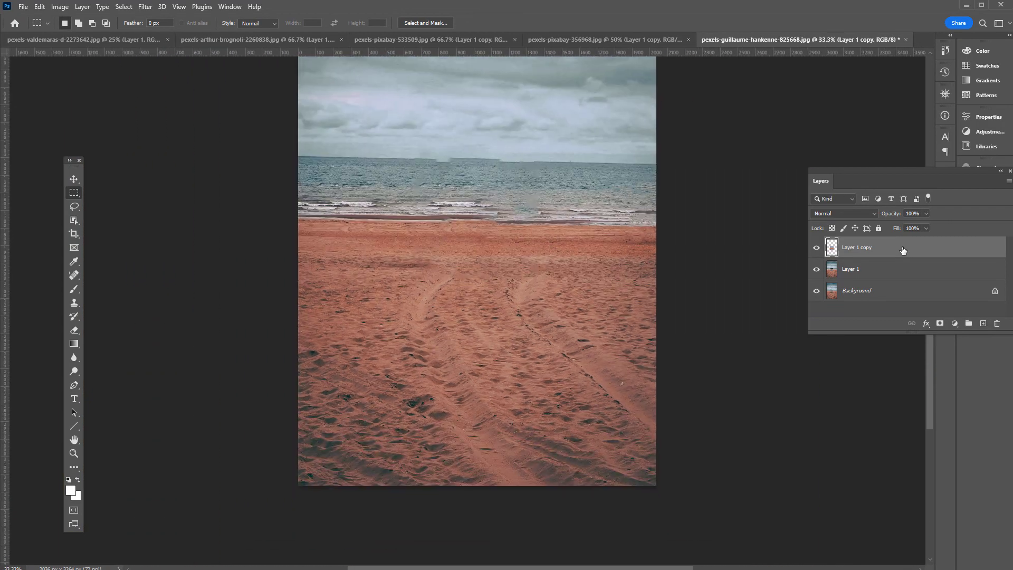
key(ctrl+minus)
key(ctrl+plus)
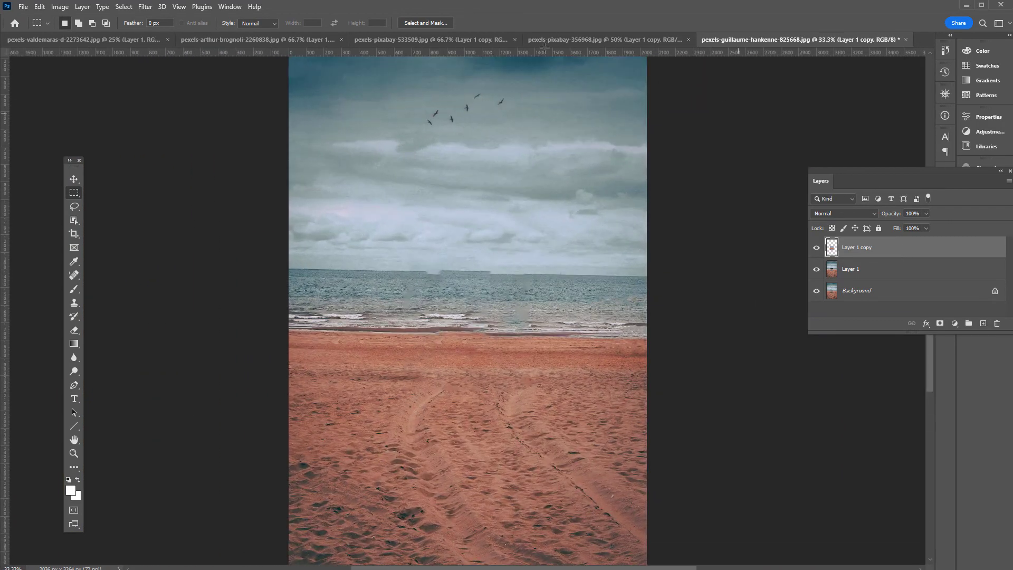
Switch to the pexels-valdemaras-d-2273642.jpg document tab.
click(97, 40)
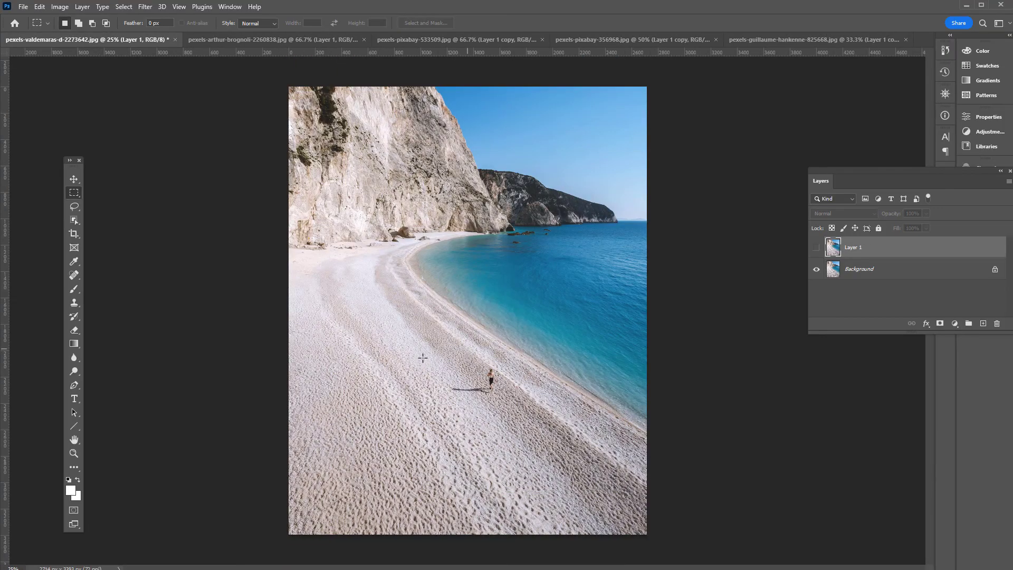